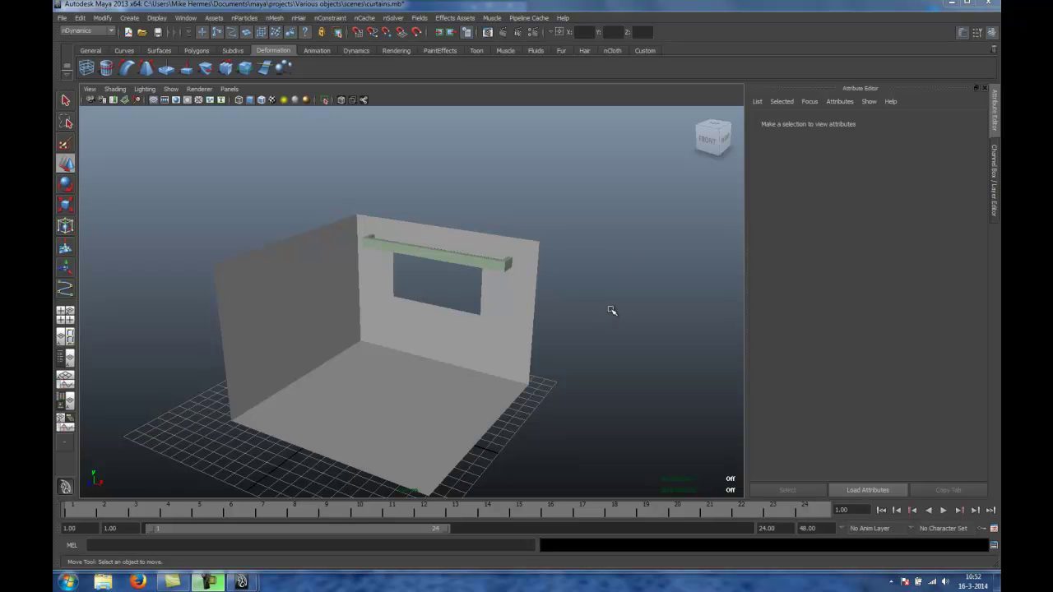
Examine the room, its window and the curtain rod behind the green cover board from several angles
{"action": "left_click_drag", "start_coordinate": [605, 305], "coordinate": [574, 362], "text": "alt"}
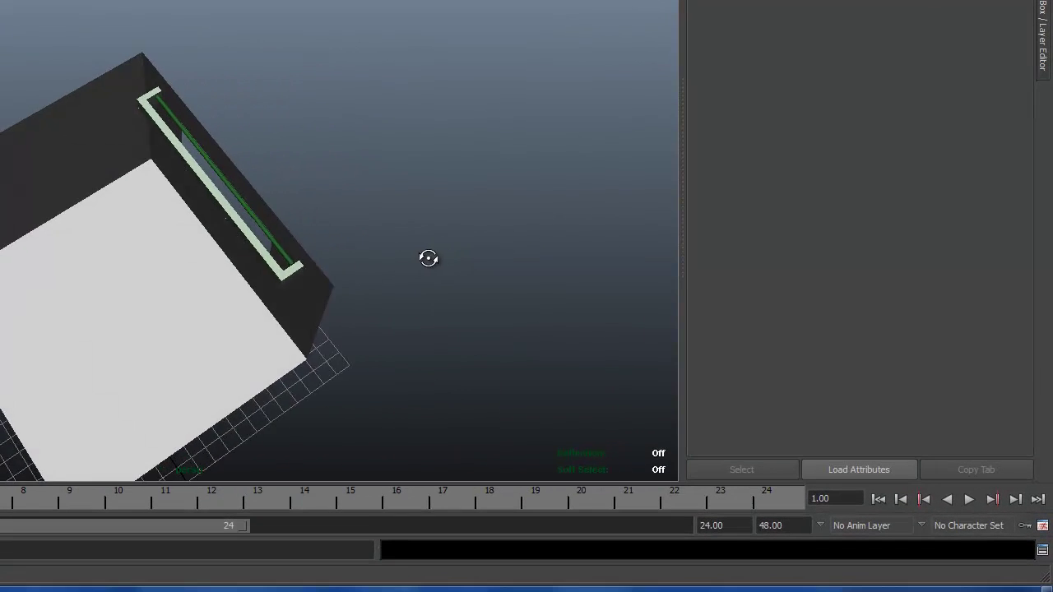
{"action": "left_click_drag", "start_coordinate": [424, 260], "coordinate": [386, 232], "text": "alt"}
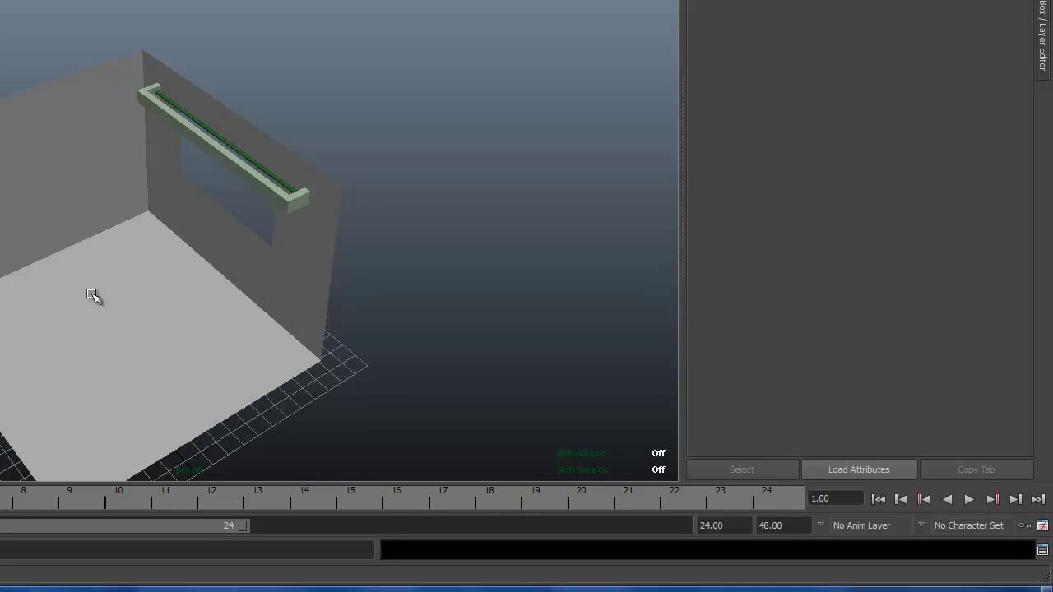
{"action": "left_click_drag", "start_coordinate": [93, 293], "coordinate": [239, 225], "text": "alt"}
{"action": "middle_click_drag", "start_coordinate": [239, 226], "coordinate": [200, 277], "text": "alt"}
{"action": "scroll", "coordinate": [306, 282], "scroll_direction": "up", "scroll_amount": 4}
{"action": "scroll", "coordinate": [305, 274], "scroll_direction": "up", "scroll_amount": 1}
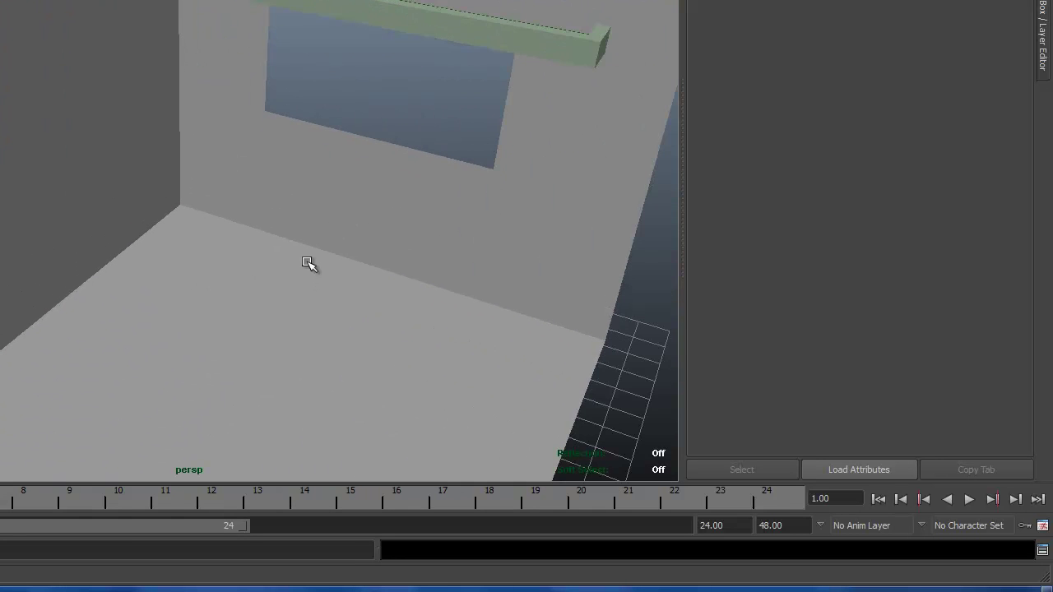
{"action": "scroll", "coordinate": [310, 261], "scroll_direction": "down", "scroll_amount": 1}
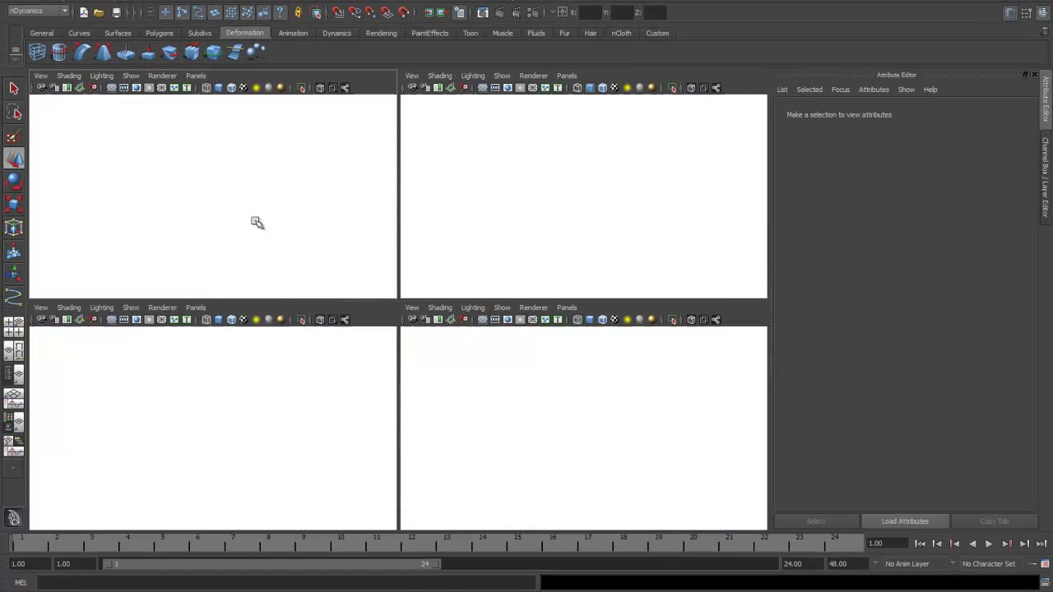
Draw a wavy EP curve in the top view just in front of the curtain rod, from its left end to about the middle
{"action": "key", "text": "space"}
{"action": "scroll", "coordinate": [520, 319], "scroll_direction": "up", "scroll_amount": 3}
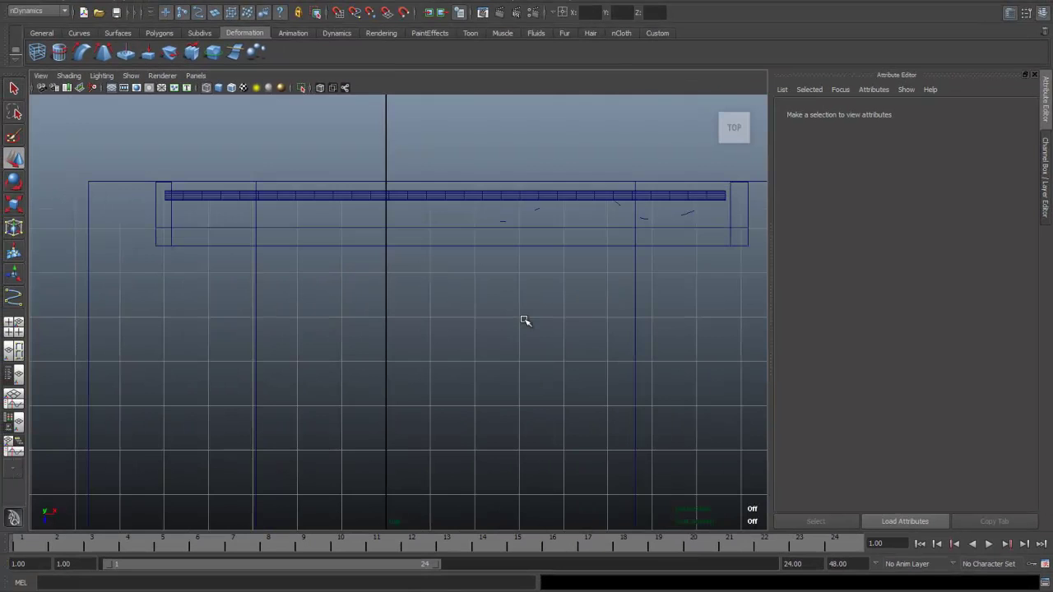
{"action": "middle_click_drag", "start_coordinate": [535, 318], "coordinate": [483, 333], "text": "alt"}
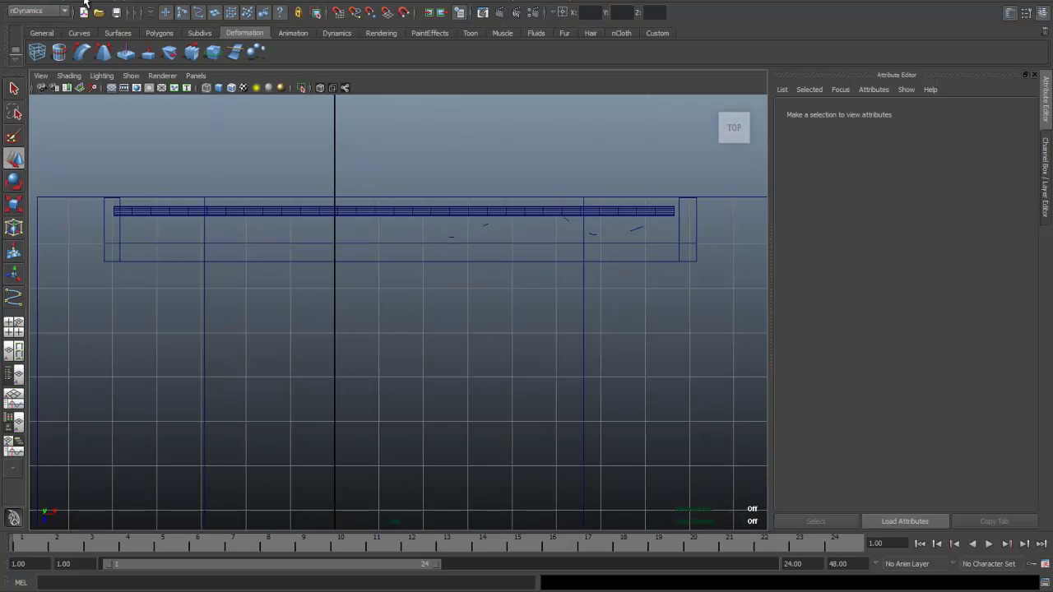
{"action": "left_click", "coordinate": [89, 3]}
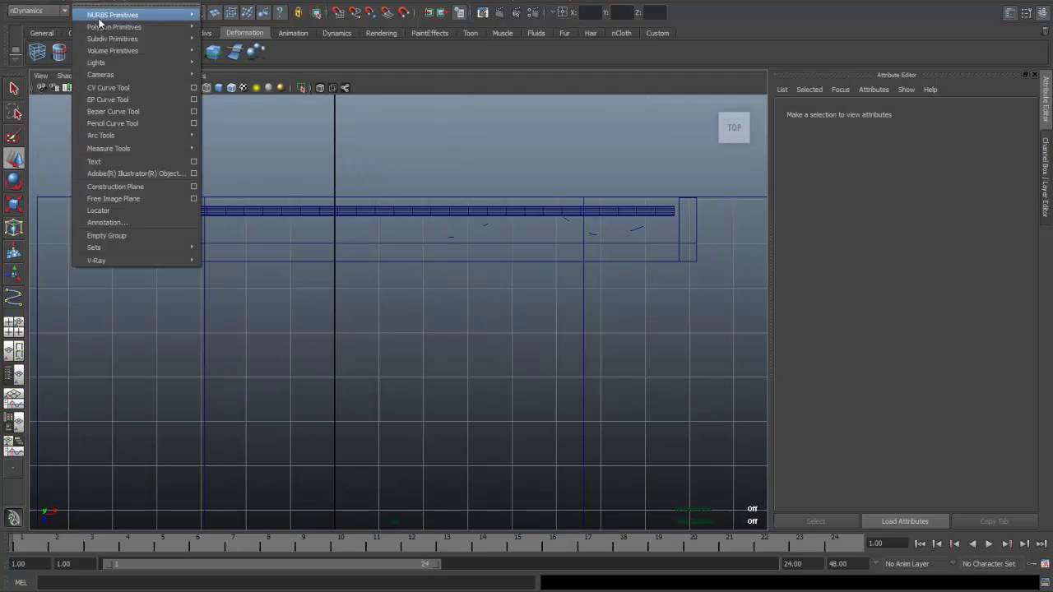
{"action": "left_click", "coordinate": [136, 99]}
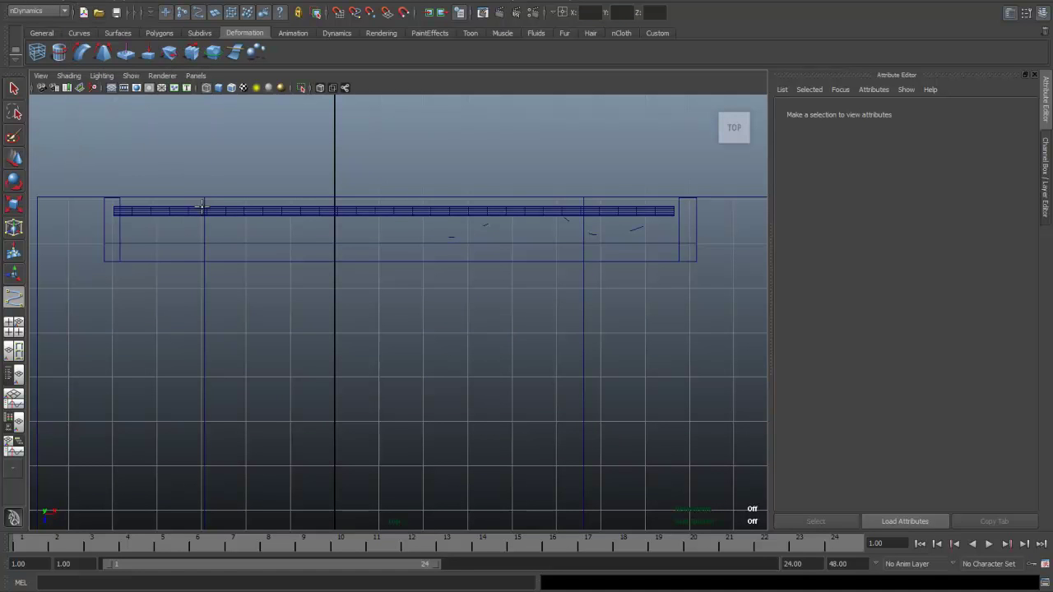
{"action": "left_click", "coordinate": [125, 218]}
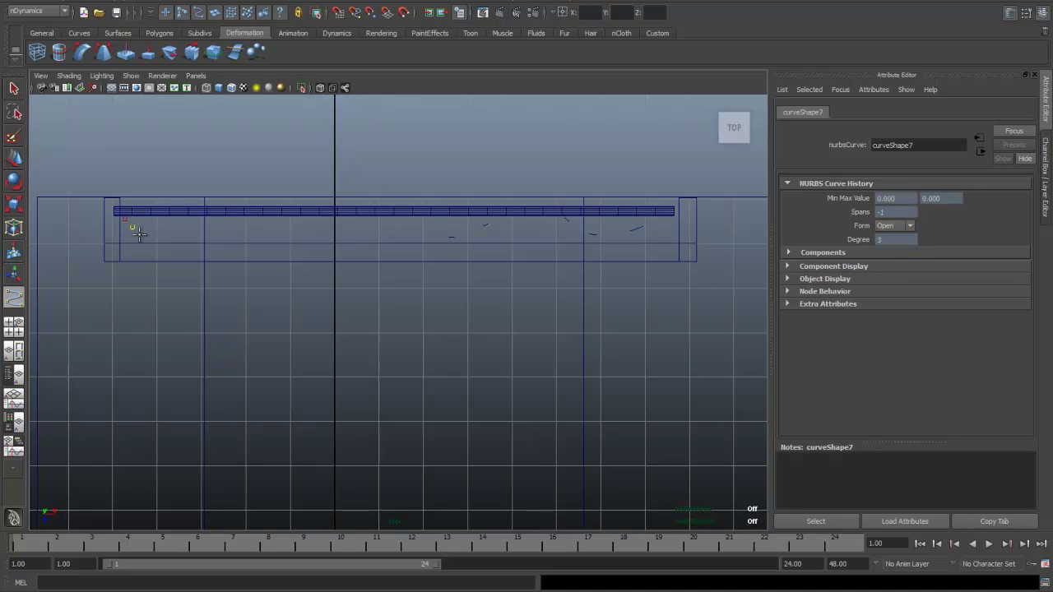
{"action": "left_click", "coordinate": [163, 232]}
{"action": "left_click", "coordinate": [178, 217]}
{"action": "left_click", "coordinate": [190, 218]}
{"action": "left_click", "coordinate": [222, 239]}
{"action": "left_click", "coordinate": [252, 241]}
{"action": "left_click", "coordinate": [270, 236]}
{"action": "left_click", "coordinate": [283, 226]}
{"action": "left_click", "coordinate": [307, 215]}
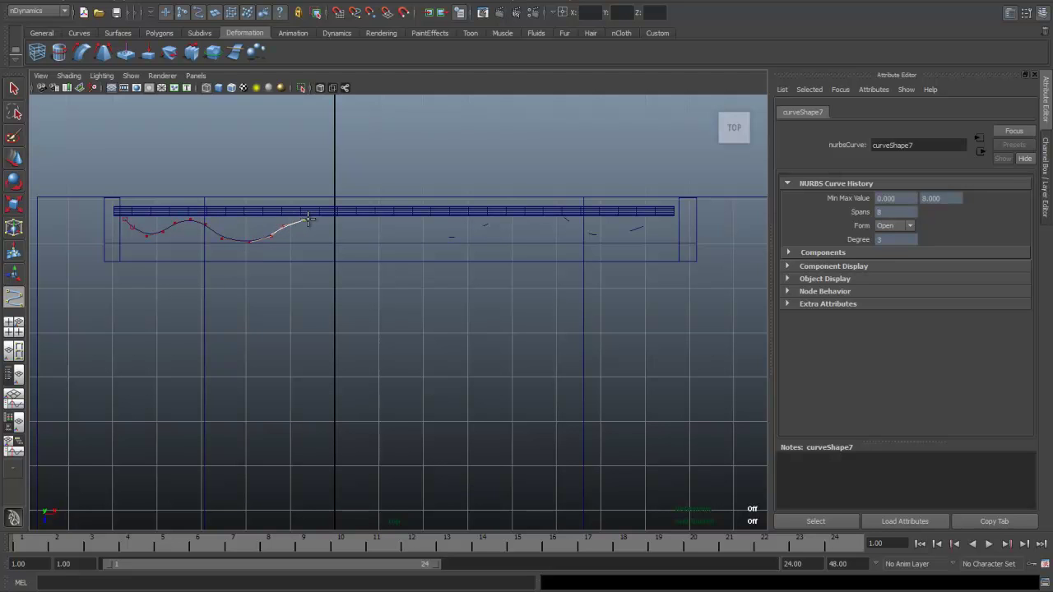
{"action": "left_click", "coordinate": [359, 241]}
{"action": "left_click", "coordinate": [380, 228]}
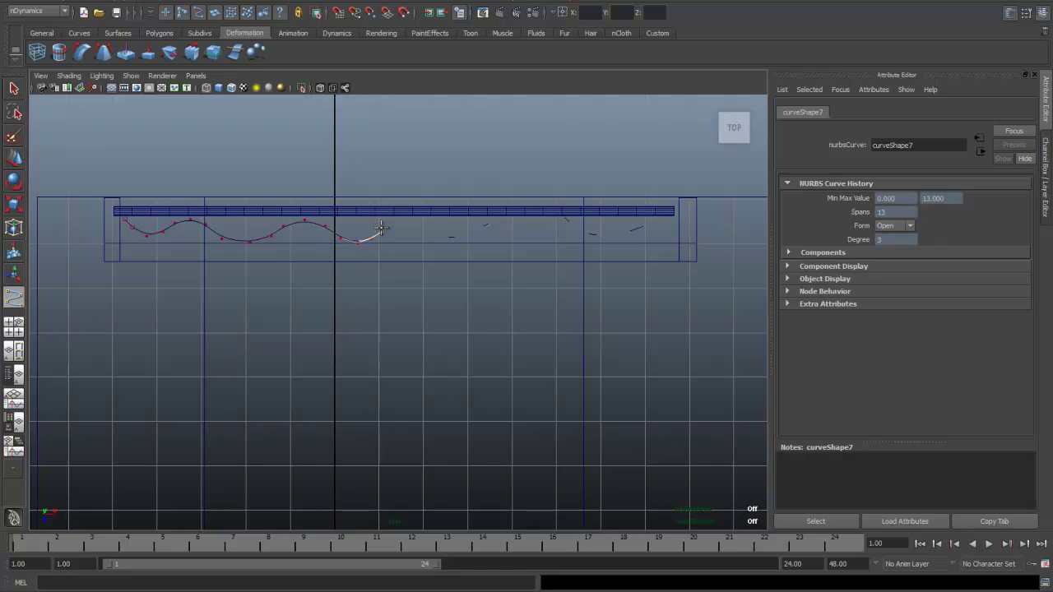
{"action": "left_click", "coordinate": [385, 221]}
{"action": "key", "text": "Return"}
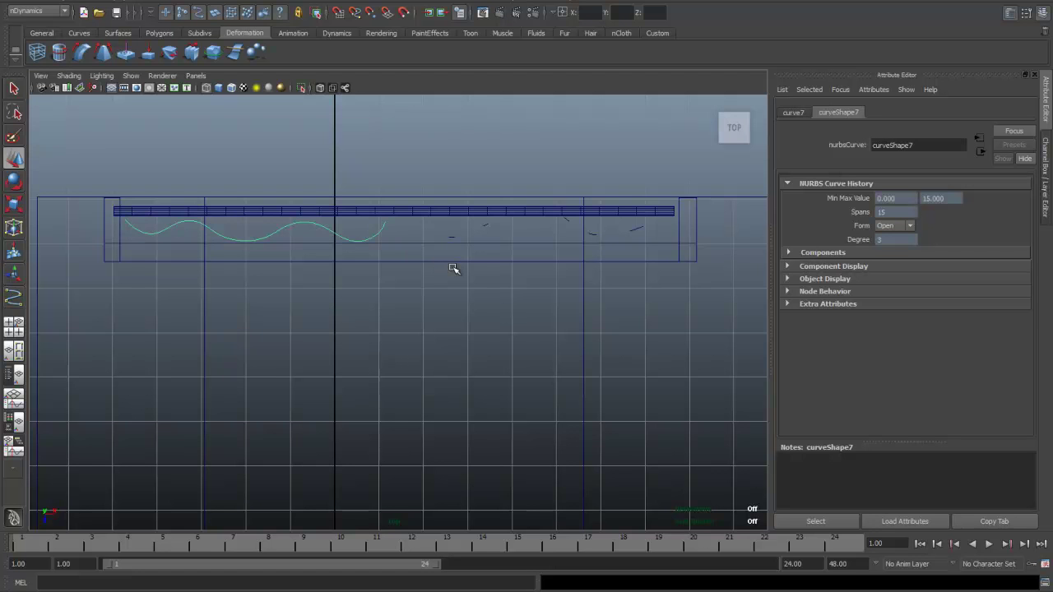
Raise the wavy curve from floor level to just below the curtain rod, behind the green cover board
{"action": "left_click", "coordinate": [16, 333]}
{"action": "key", "text": "space"}
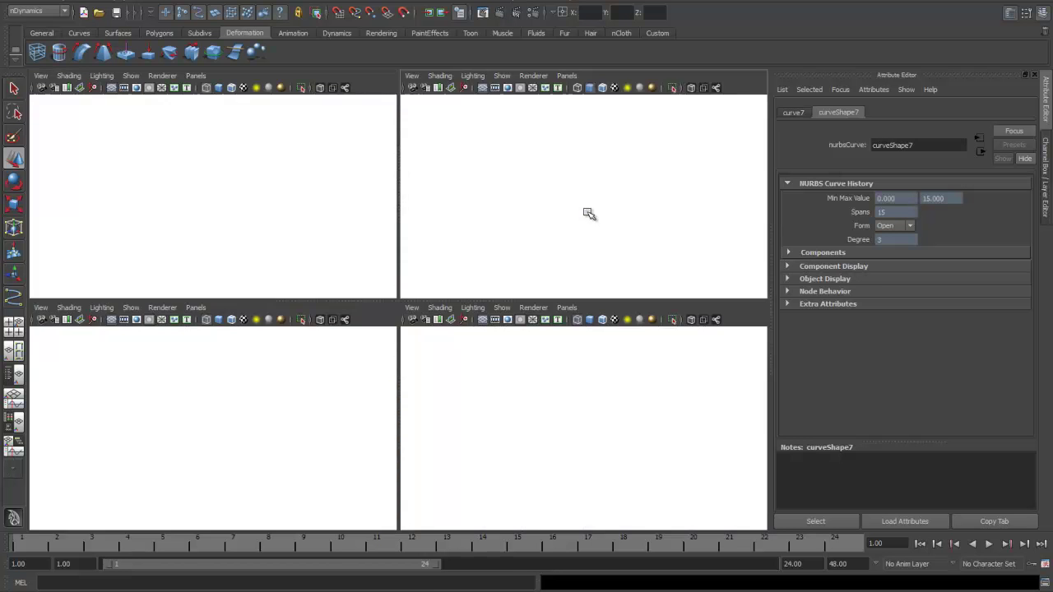
{"action": "scroll", "coordinate": [548, 307], "scroll_direction": "up", "scroll_amount": 5}
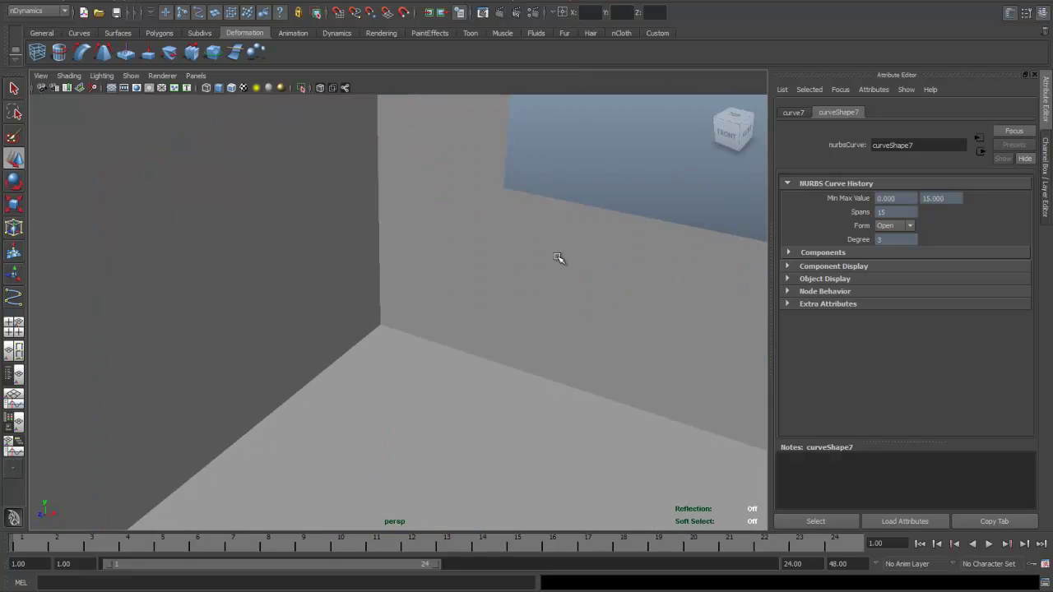
{"action": "left_click_drag", "start_coordinate": [549, 256], "coordinate": [551, 287], "text": "alt"}
{"action": "scroll", "coordinate": [559, 278], "scroll_direction": "down", "scroll_amount": 1}
{"action": "scroll", "coordinate": [559, 279], "scroll_direction": "down", "scroll_amount": 10}
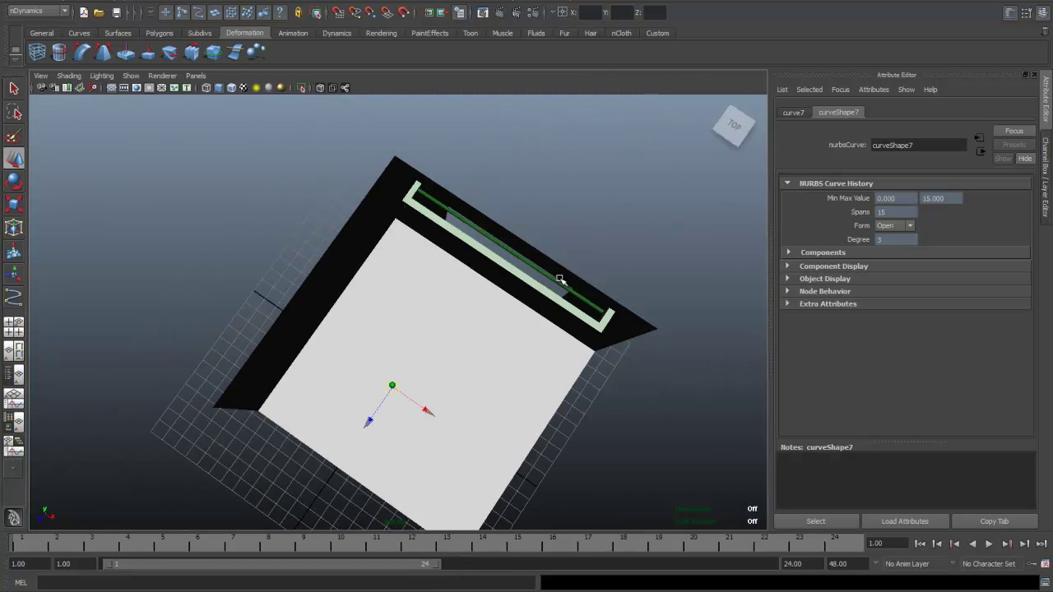
{"action": "scroll", "coordinate": [546, 282], "scroll_direction": "up", "scroll_amount": 10}
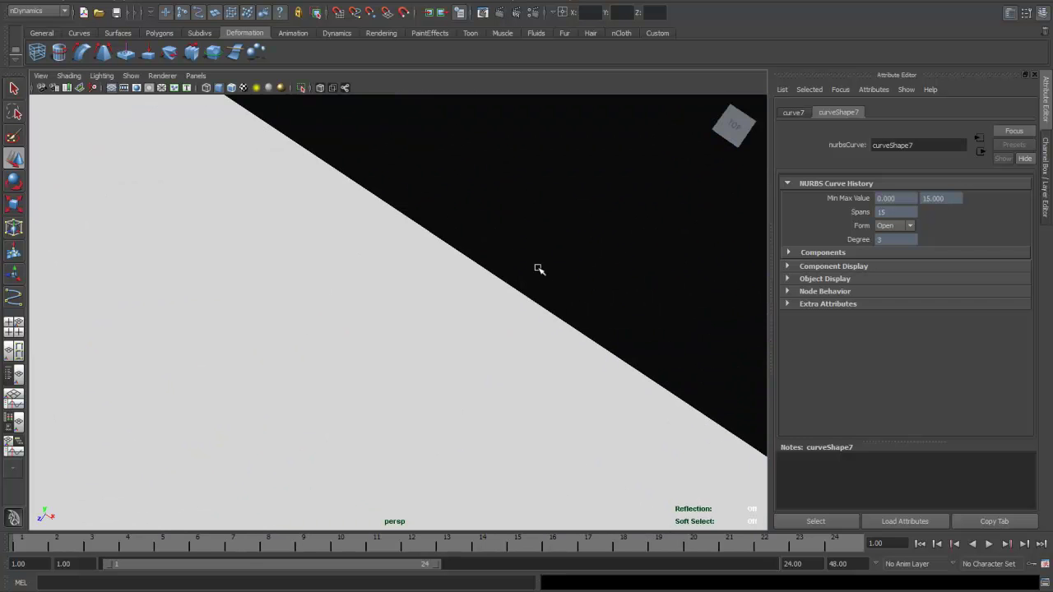
{"action": "scroll", "coordinate": [535, 267], "scroll_direction": "down", "scroll_amount": 8}
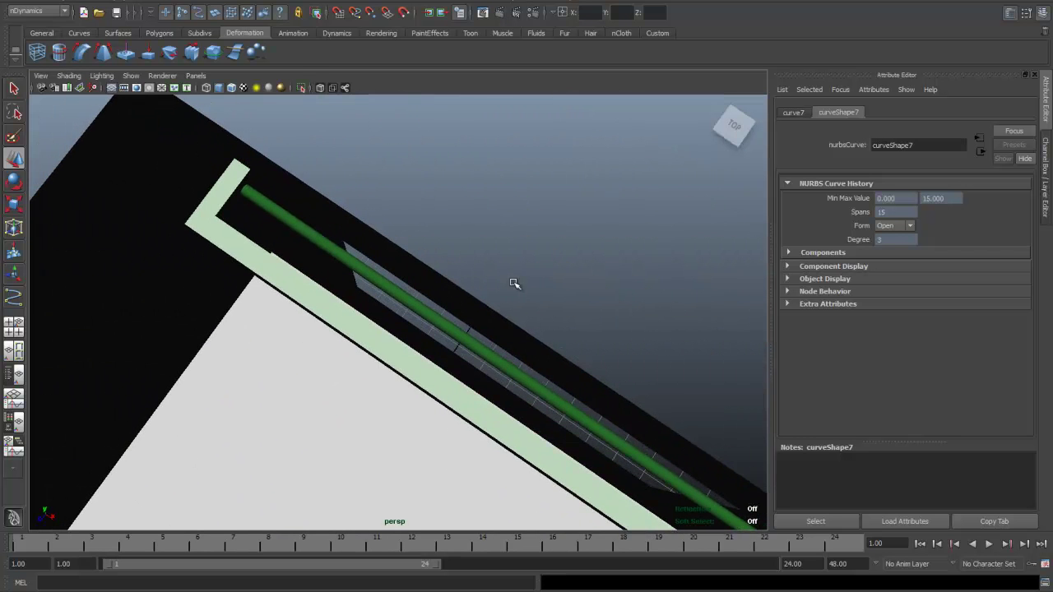
{"action": "left_click_drag", "start_coordinate": [404, 416], "coordinate": [435, 326], "text": "alt"}
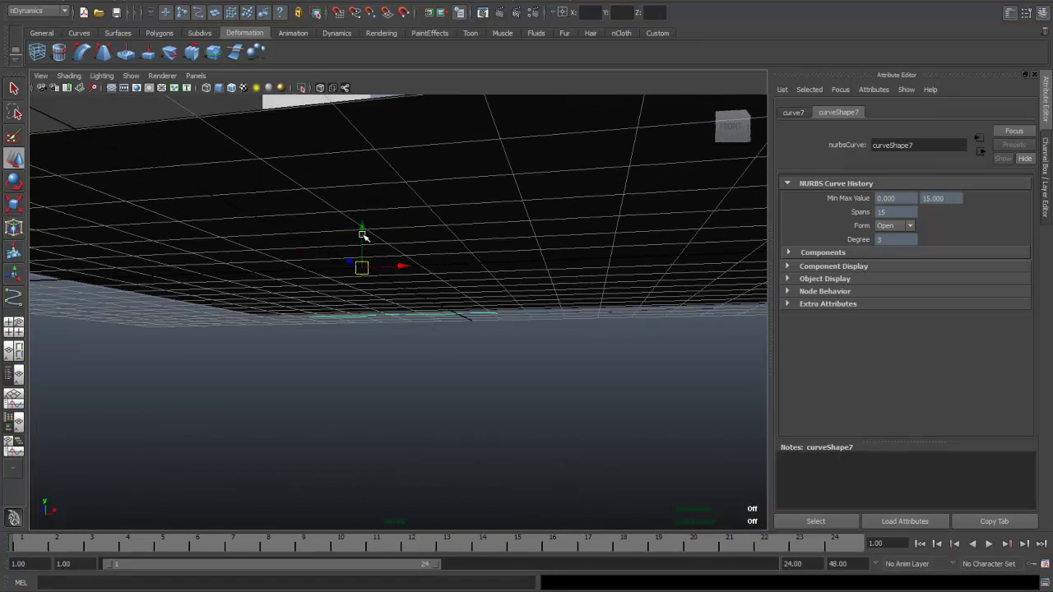
{"action": "left_click_drag", "start_coordinate": [362, 236], "coordinate": [362, 119]}
{"action": "scroll", "coordinate": [382, 181], "scroll_direction": "down", "scroll_amount": 6}
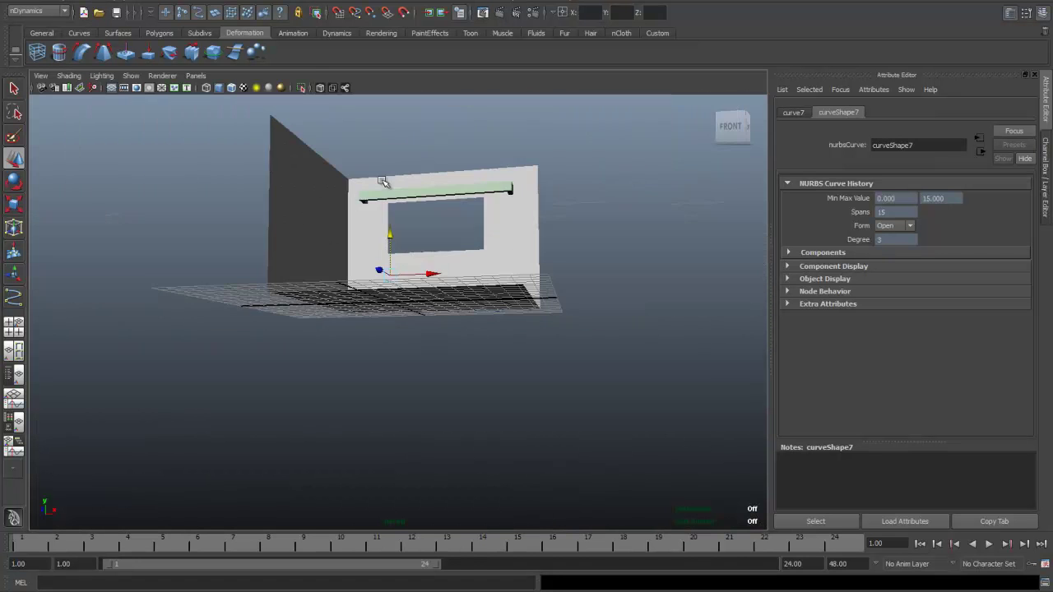
{"action": "left_click_drag", "start_coordinate": [414, 198], "coordinate": [402, 228], "text": "alt"}
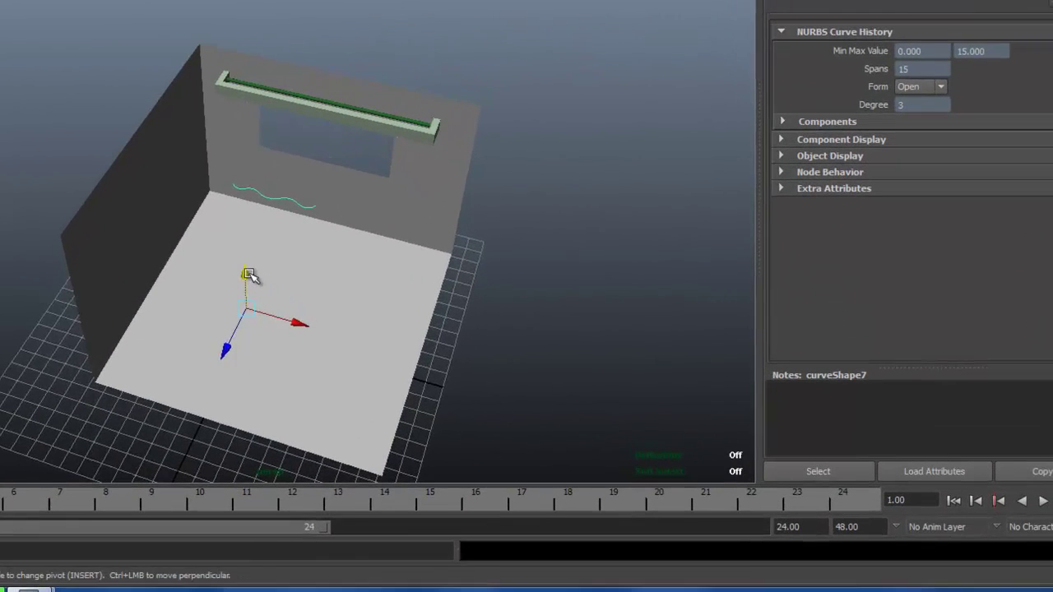
{"action": "left_click_drag", "start_coordinate": [333, 343], "coordinate": [315, 261]}
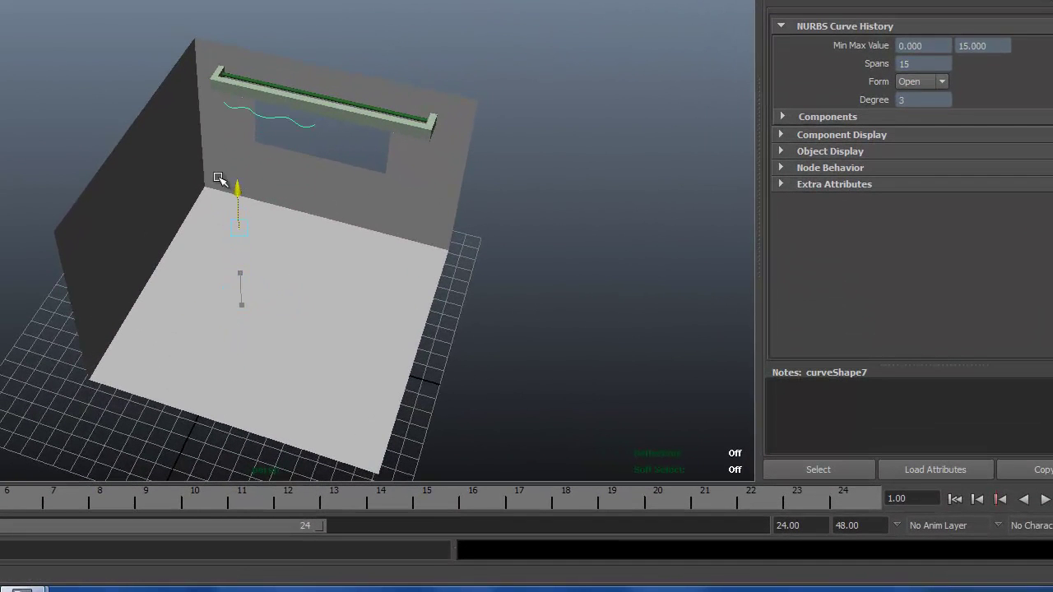
{"action": "left_click_drag", "start_coordinate": [219, 179], "coordinate": [214, 163]}
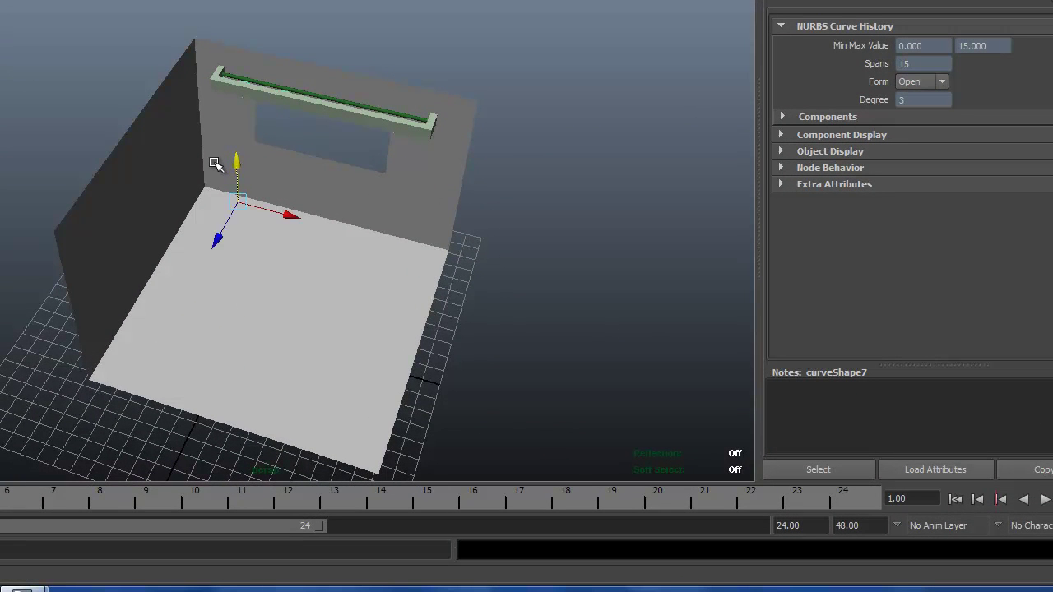
{"action": "key", "text": "f"}
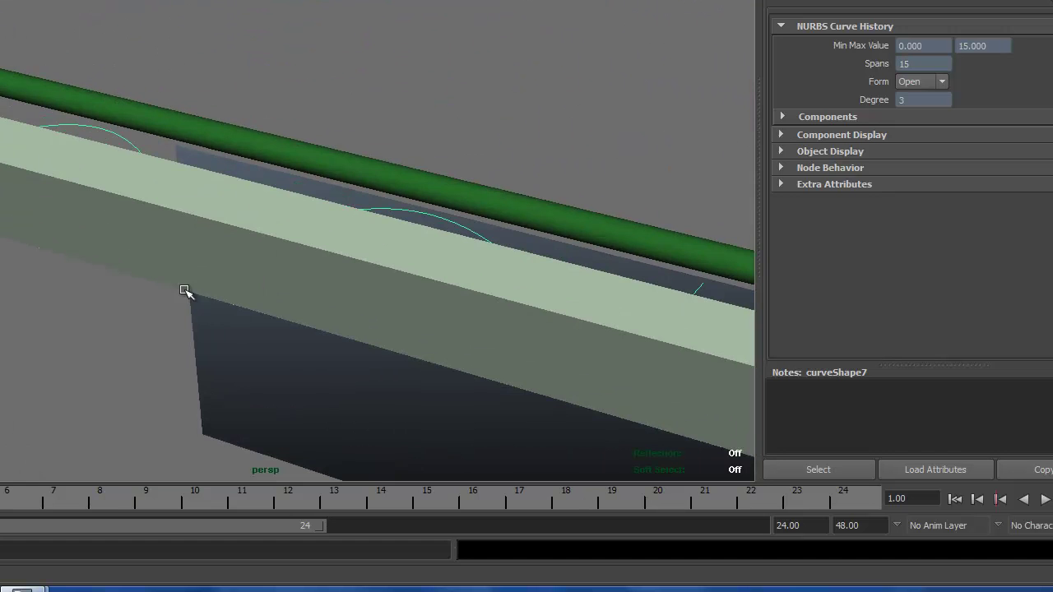
{"action": "mouse_move", "coordinate": [185, 291]}
{"action": "left_mouse_down", "text": "alt"}
{"action": "mouse_move", "coordinate": [76, 264]}
{"action": "mouse_move", "coordinate": [99, 249]}
{"action": "mouse_move", "coordinate": [146, 254]}
{"action": "mouse_move", "coordinate": [176, 285]}
{"action": "left_mouse_up", "text": "alt"}
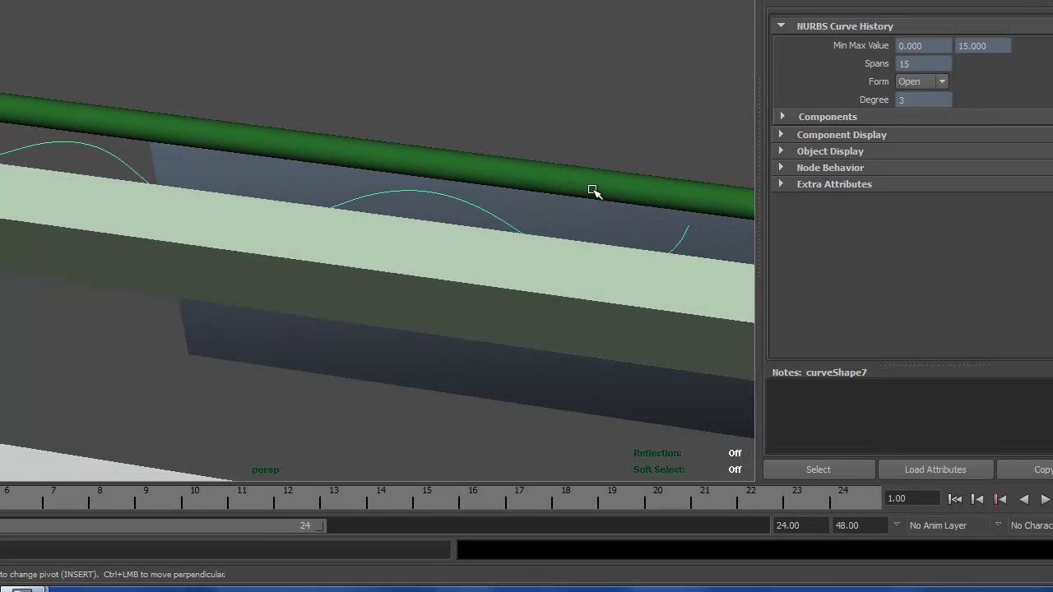
Duplicate the wavy curve and lower the copy straight down to just above the floor
{"action": "key", "text": "ctrl+d"}
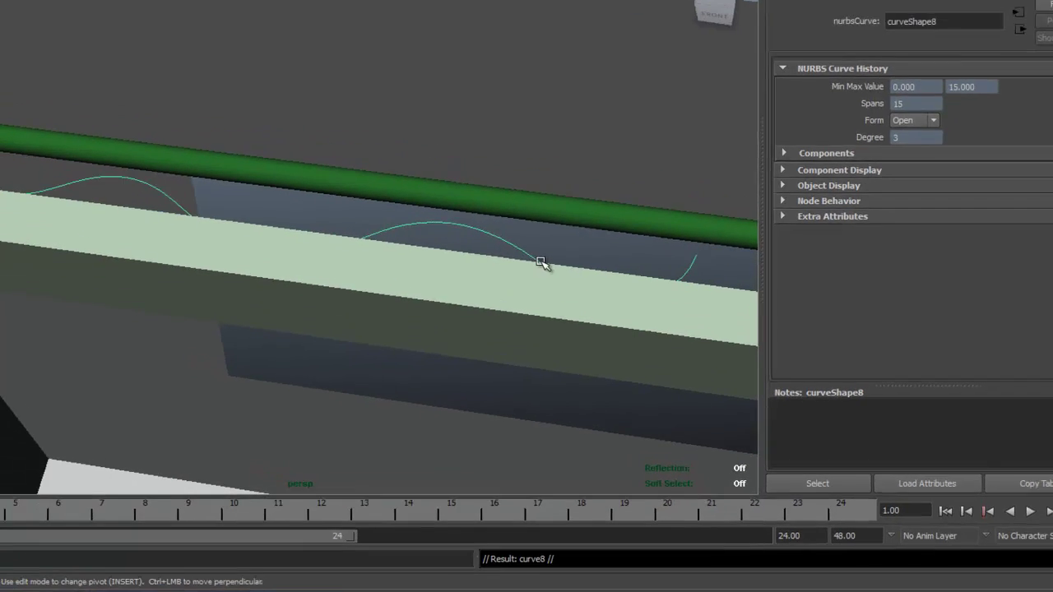
{"action": "scroll", "coordinate": [515, 237], "scroll_direction": "down", "scroll_amount": 4}
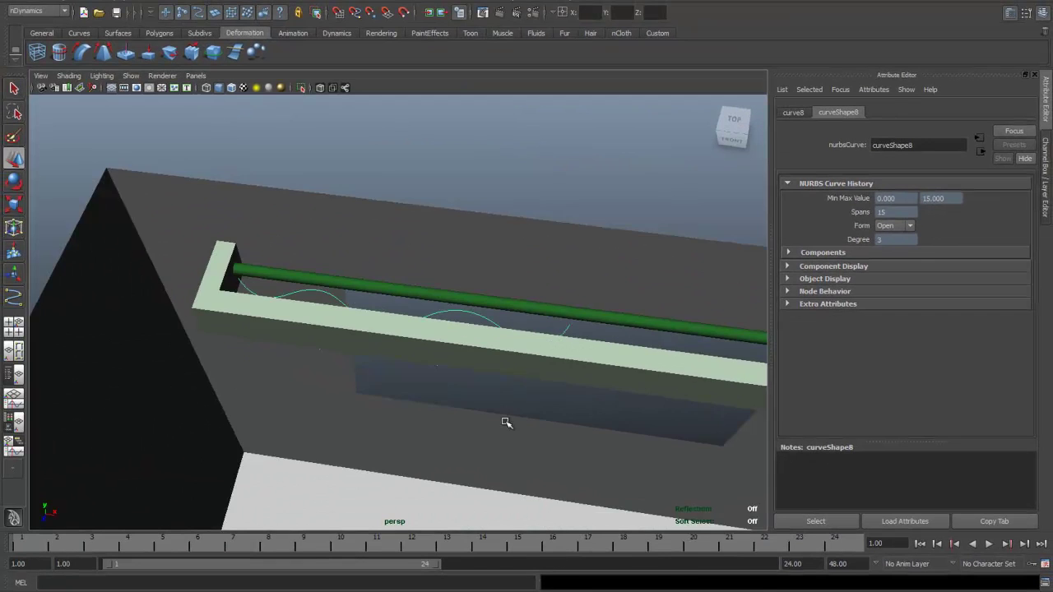
{"action": "scroll", "coordinate": [523, 427], "scroll_direction": "down", "scroll_amount": 4}
{"action": "left_click_drag", "start_coordinate": [524, 428], "coordinate": [496, 388], "text": "alt"}
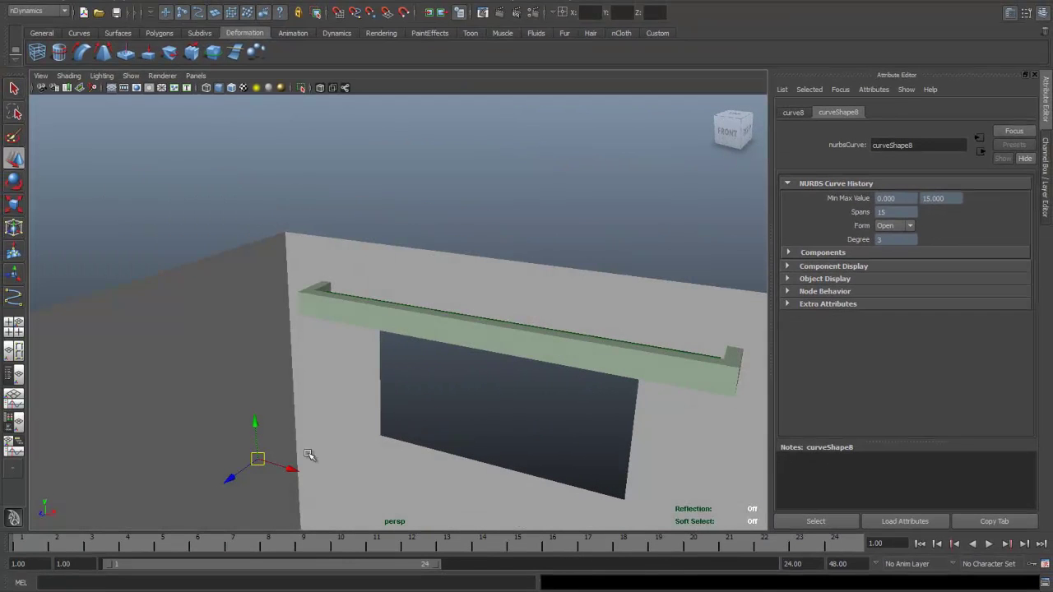
{"action": "left_click_drag", "start_coordinate": [254, 425], "coordinate": [276, 552]}
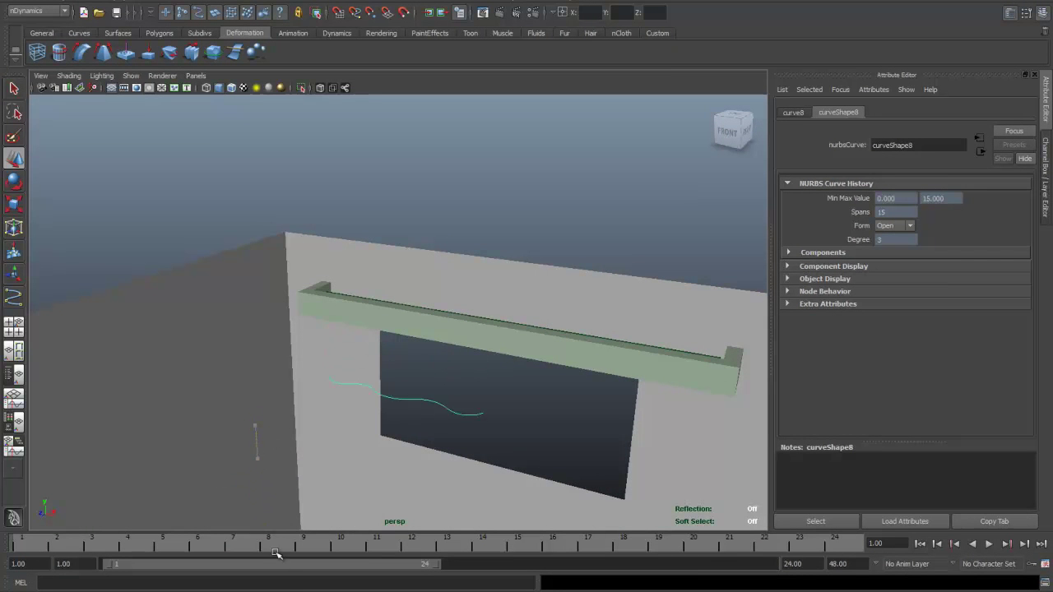
{"action": "scroll", "coordinate": [304, 491], "scroll_direction": "down", "scroll_amount": 4}
{"action": "left_click_drag", "start_coordinate": [348, 471], "coordinate": [366, 443], "text": "alt"}
{"action": "left_click_drag", "start_coordinate": [387, 347], "coordinate": [388, 436]}
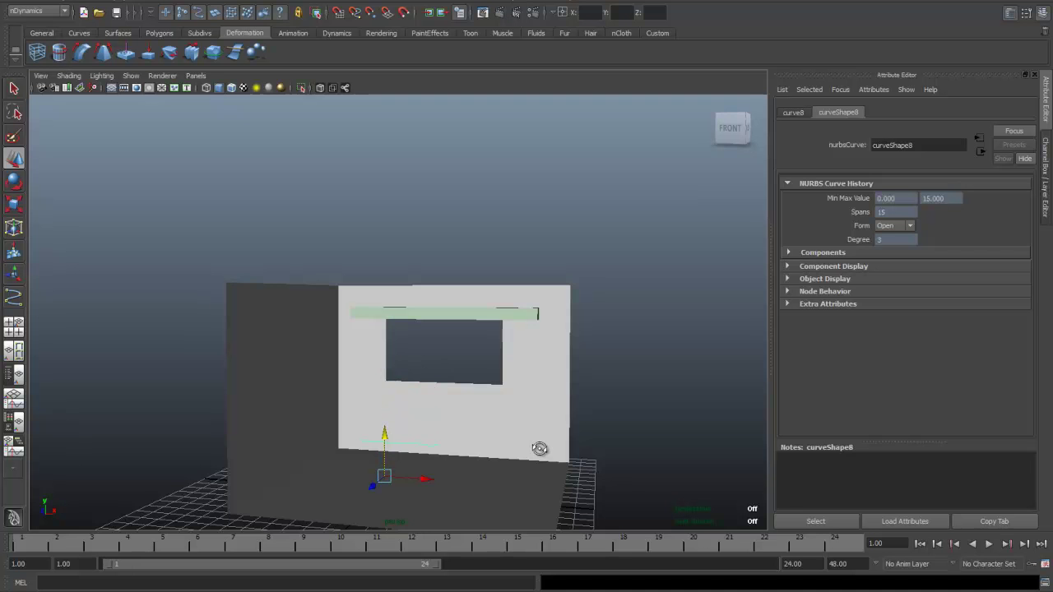
{"action": "left_click_drag", "start_coordinate": [543, 447], "coordinate": [510, 479], "text": "alt"}
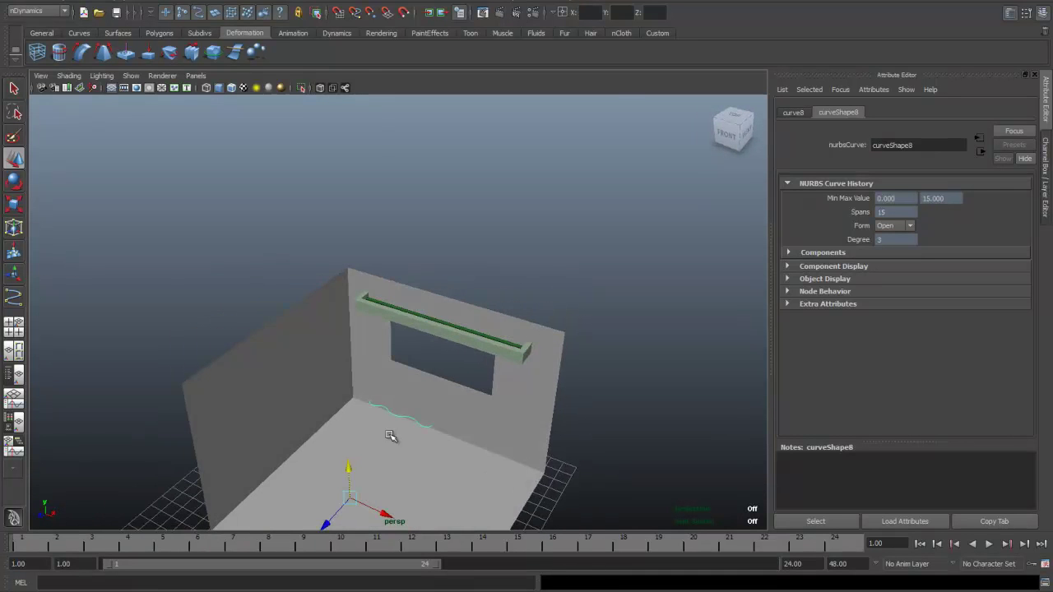
Loft a curtain surface between the wavy curve near the floor and the wavy curve below the curtain rod
{"action": "scroll", "coordinate": [420, 435], "scroll_direction": "up", "scroll_amount": 5}
{"action": "scroll", "coordinate": [444, 404], "scroll_direction": "up", "scroll_amount": 4}
{"action": "scroll", "coordinate": [443, 401], "scroll_direction": "up", "scroll_amount": 3}
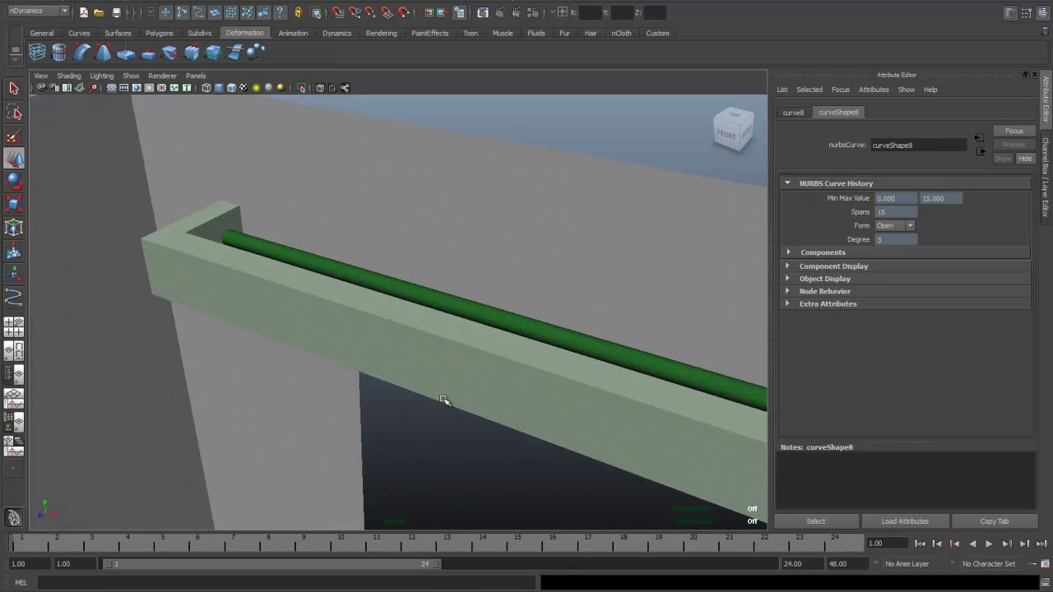
{"action": "left_click_drag", "start_coordinate": [417, 370], "coordinate": [426, 399], "text": "alt"}
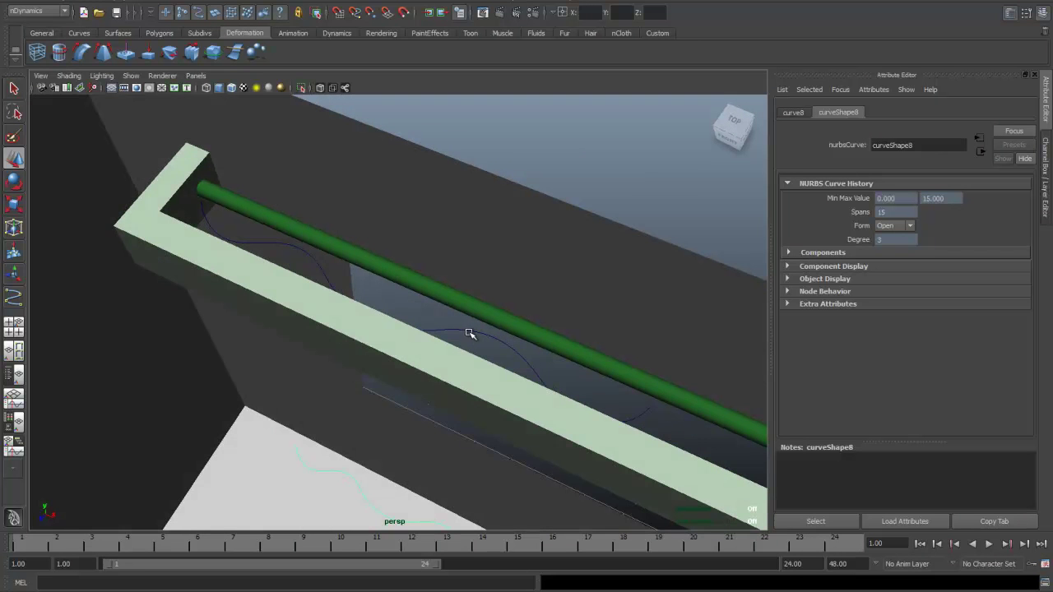
{"action": "left_click", "coordinate": [460, 330]}
{"action": "scroll", "coordinate": [395, 457], "scroll_direction": "down", "scroll_amount": 3}
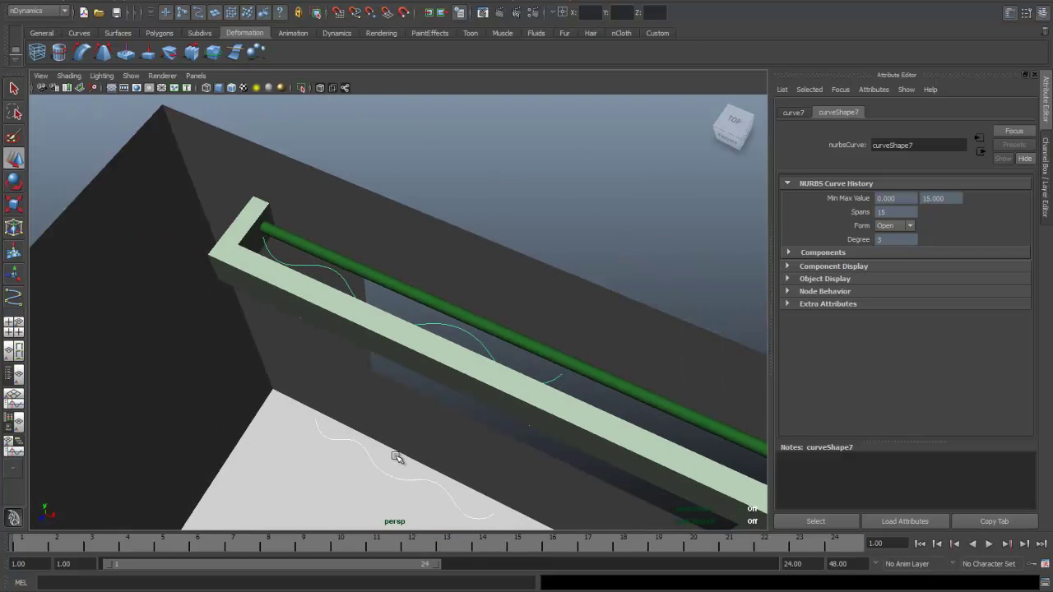
{"action": "left_click", "coordinate": [64, 11]}
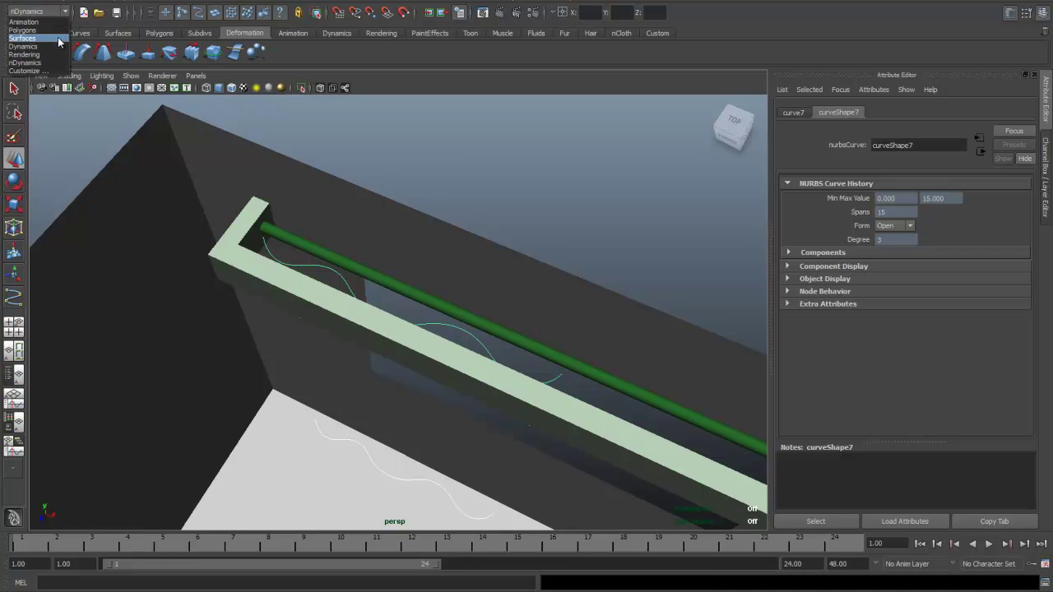
{"action": "left_click", "coordinate": [58, 37]}
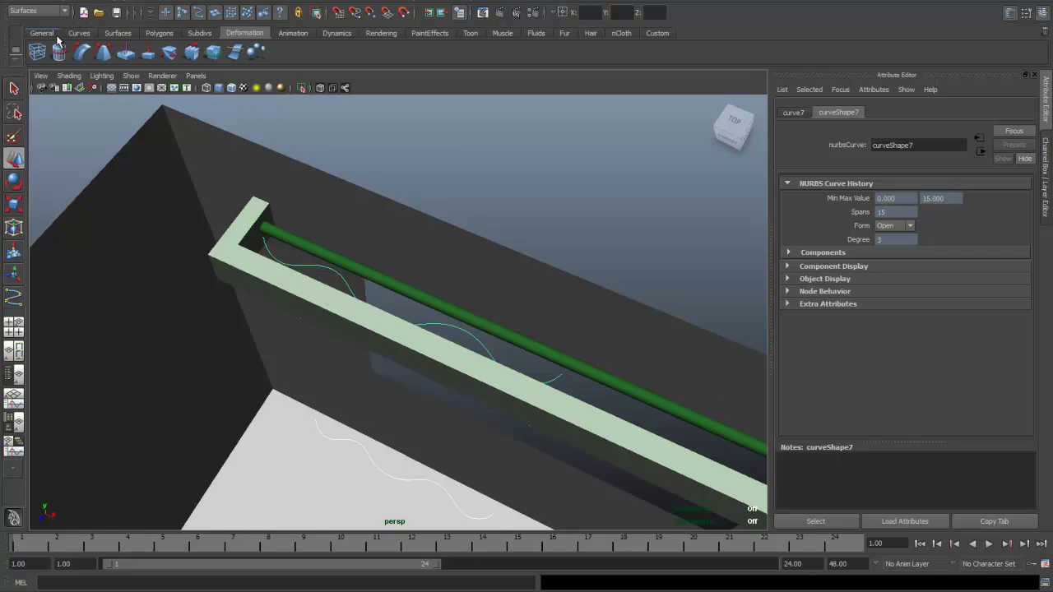
{"action": "left_click", "coordinate": [259, 4]}
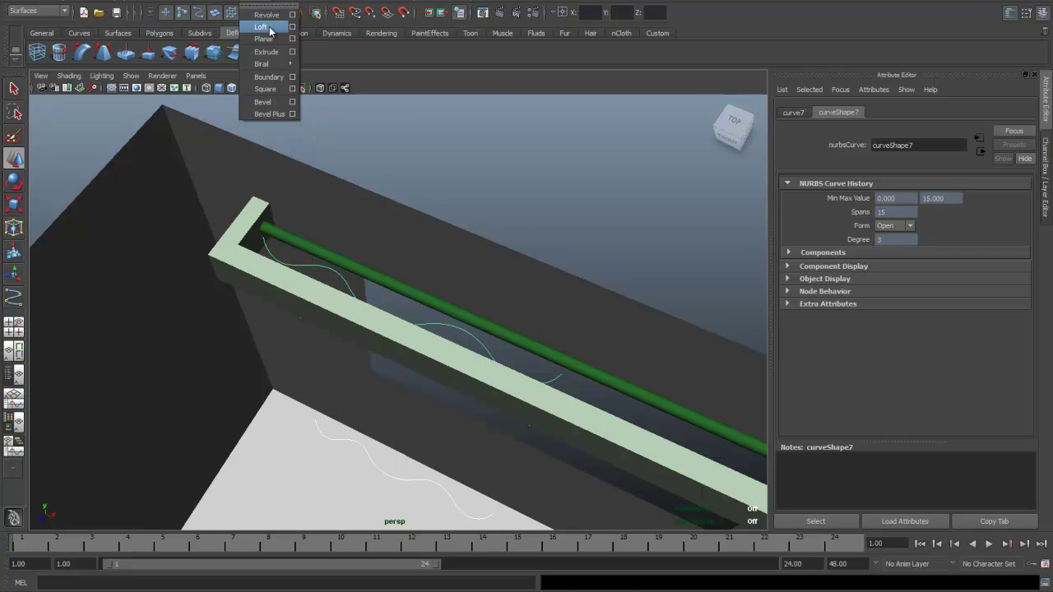
{"action": "left_click", "coordinate": [261, 28]}
Examine the lofted curtain in front of the window and its lower edge from several angles
{"action": "left_click_drag", "start_coordinate": [201, 292], "coordinate": [233, 220], "text": "alt"}
{"action": "scroll", "coordinate": [234, 219], "scroll_direction": "down", "scroll_amount": 5}
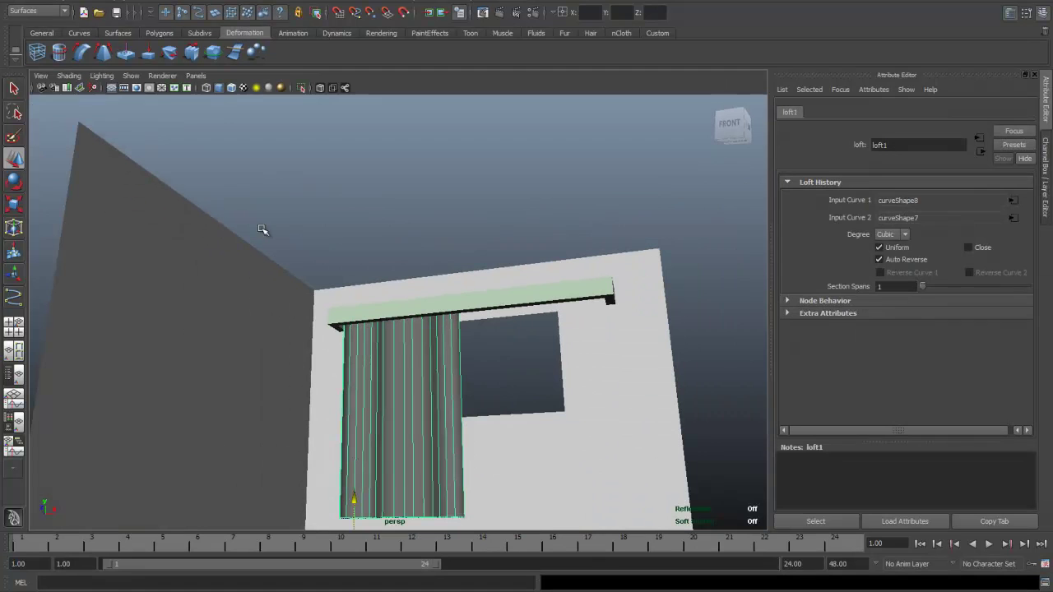
{"action": "left_click_drag", "start_coordinate": [510, 426], "coordinate": [503, 458], "text": "alt"}
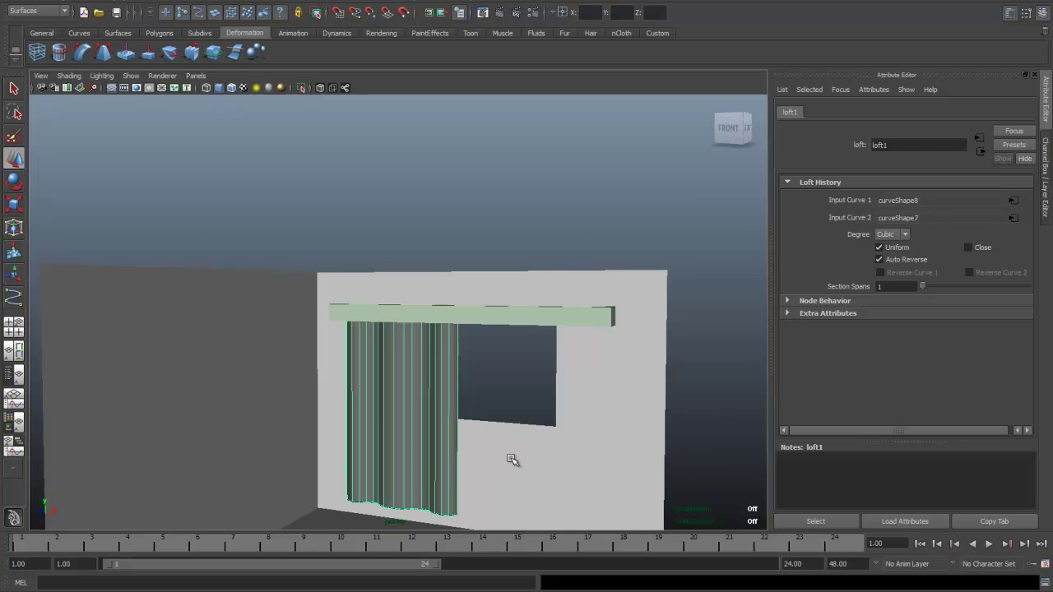
{"action": "left_click", "coordinate": [501, 466]}
{"action": "left_click_drag", "start_coordinate": [501, 466], "coordinate": [519, 251], "text": "alt"}
{"action": "middle_click_drag", "start_coordinate": [519, 250], "coordinate": [516, 249], "text": "alt"}
{"action": "left_click_drag", "start_coordinate": [516, 249], "coordinate": [524, 316], "text": "alt"}
{"action": "scroll", "coordinate": [524, 335], "scroll_direction": "up", "scroll_amount": 2}
{"action": "scroll", "coordinate": [524, 335], "scroll_direction": "up", "scroll_amount": 2}
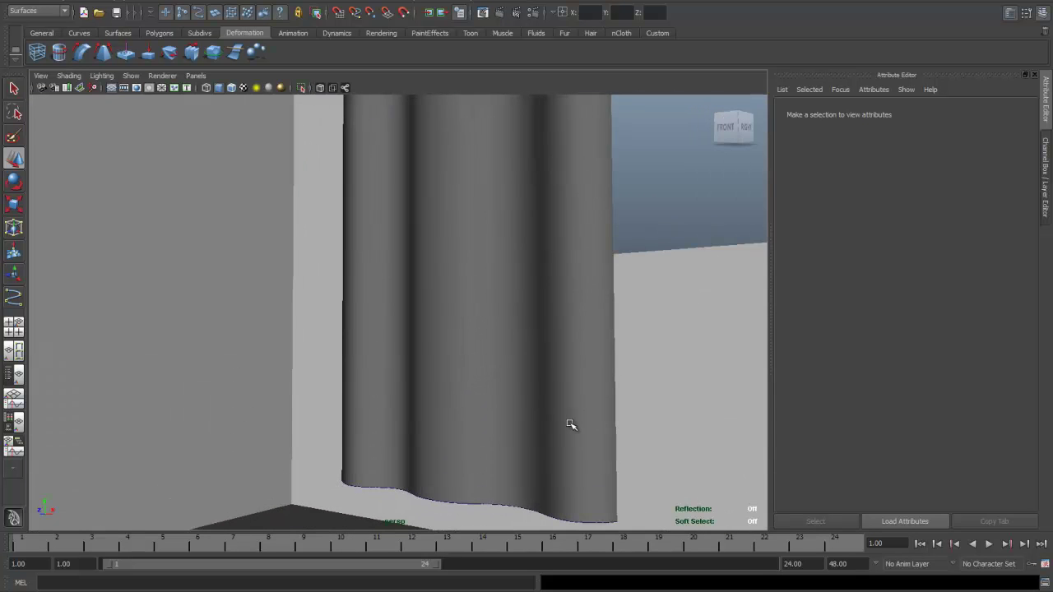
{"action": "middle_click_drag", "start_coordinate": [570, 424], "coordinate": [540, 310], "text": "alt"}
{"action": "scroll", "coordinate": [541, 319], "scroll_direction": "up", "scroll_amount": 2}
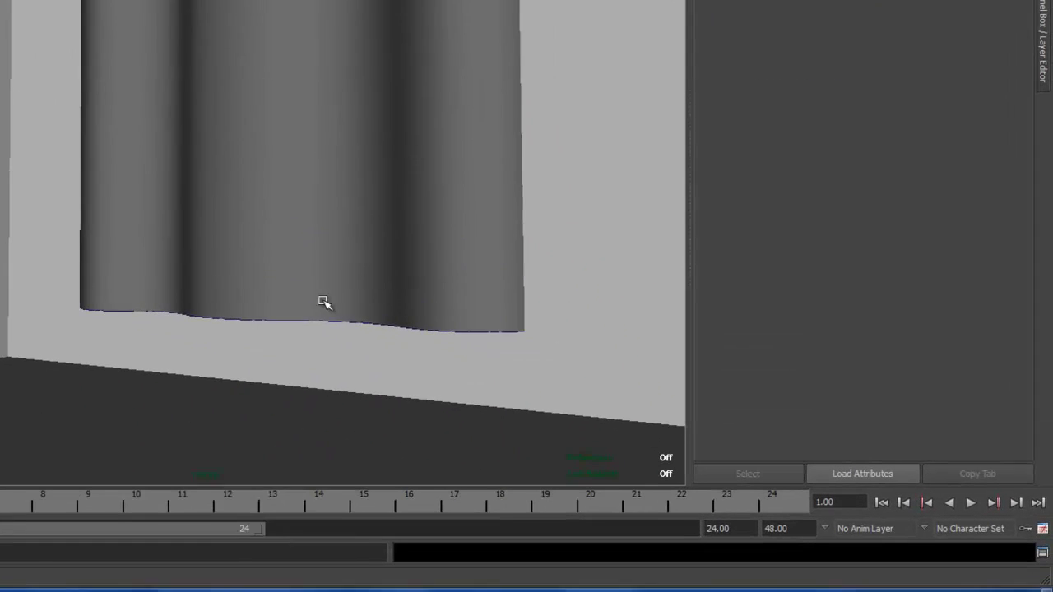
Switch the lofted curtain surface to control vertex editing
{"action": "right_click", "coordinate": [289, 268]}
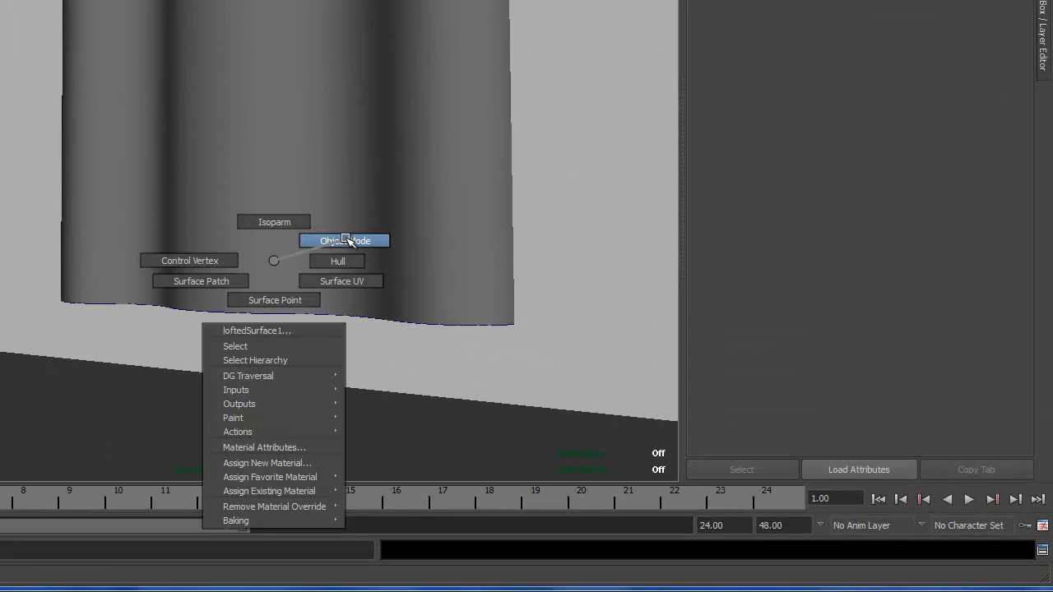
{"action": "left_click", "coordinate": [346, 240]}
{"action": "left_click", "coordinate": [259, 266]}
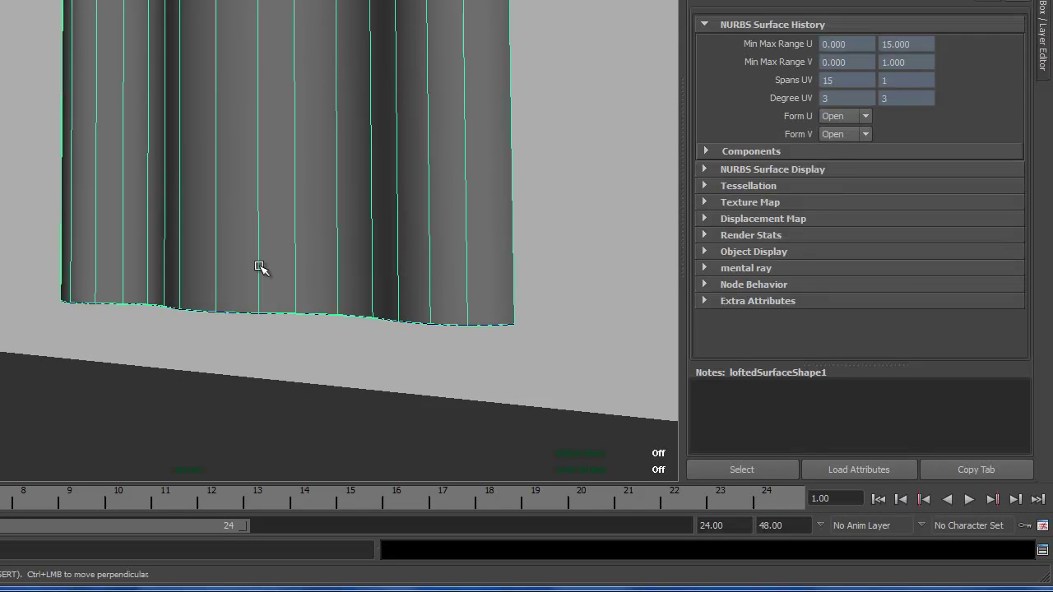
{"action": "right_click", "coordinate": [252, 312]}
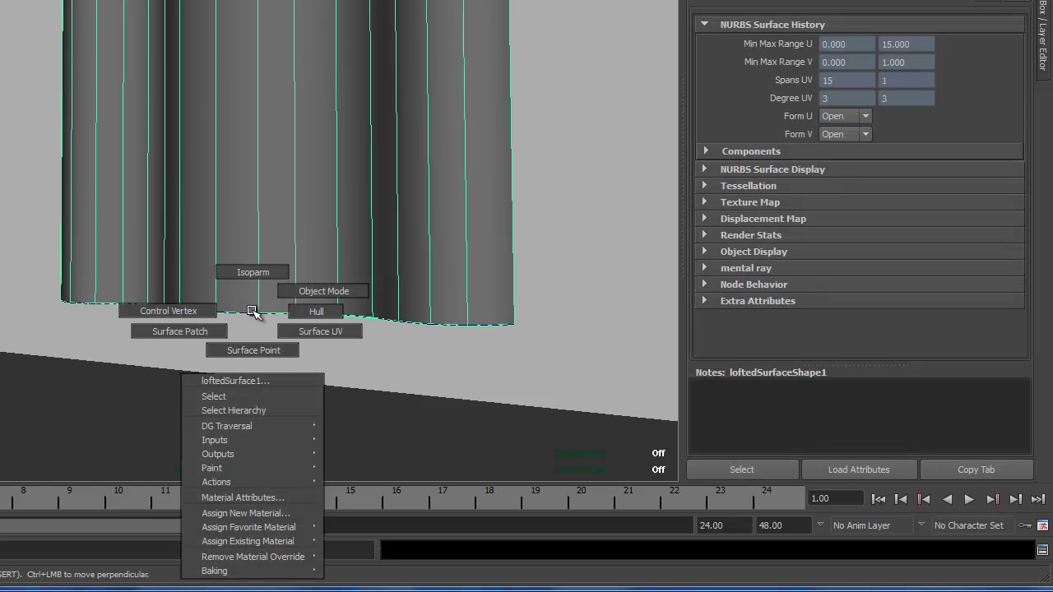
{"action": "left_click", "coordinate": [193, 310]}
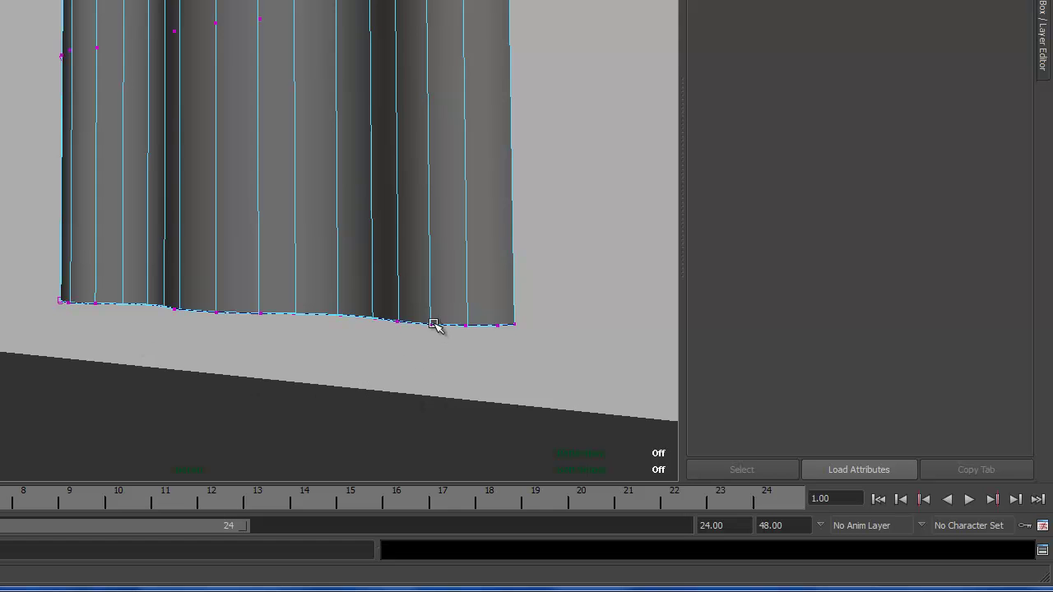
Shift single control vertices along the right half and middle of the curtain's lower edge to vary its folds
{"action": "left_click_drag", "start_coordinate": [435, 317], "coordinate": [401, 330]}
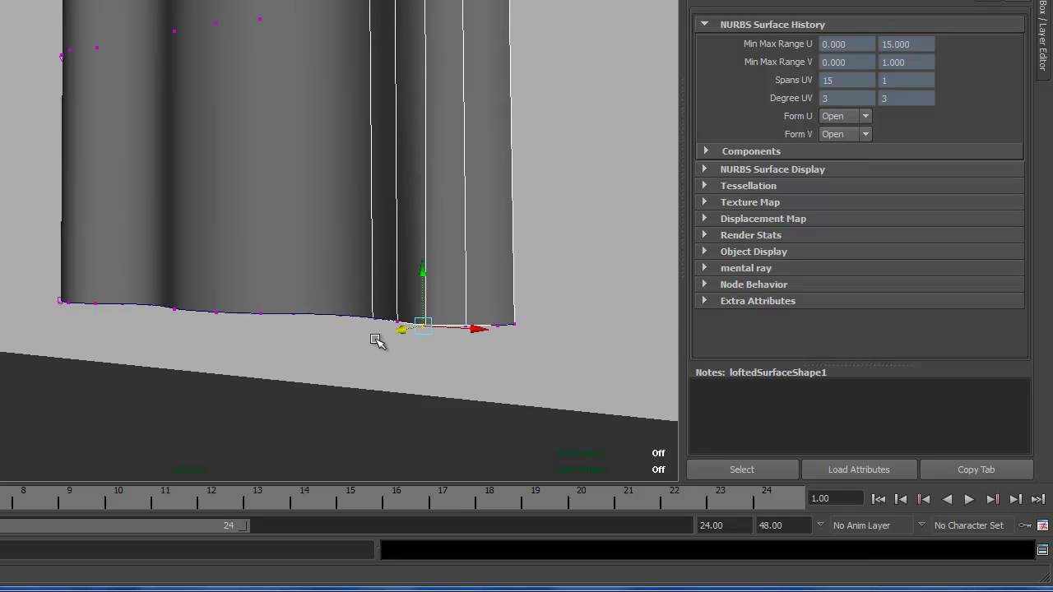
{"action": "left_click", "coordinate": [293, 314]}
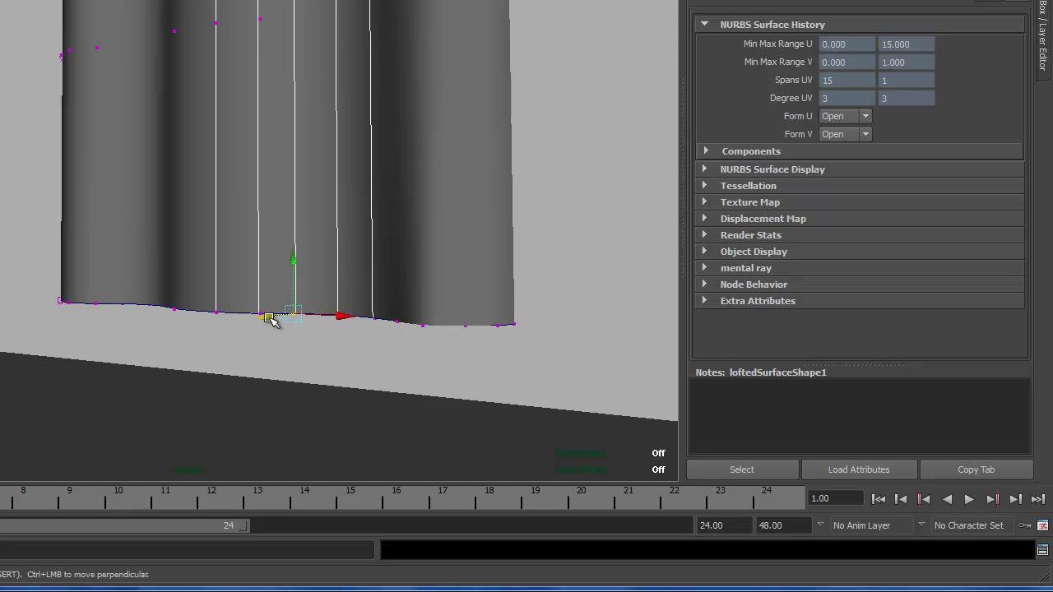
{"action": "left_click_drag", "start_coordinate": [265, 316], "coordinate": [280, 317]}
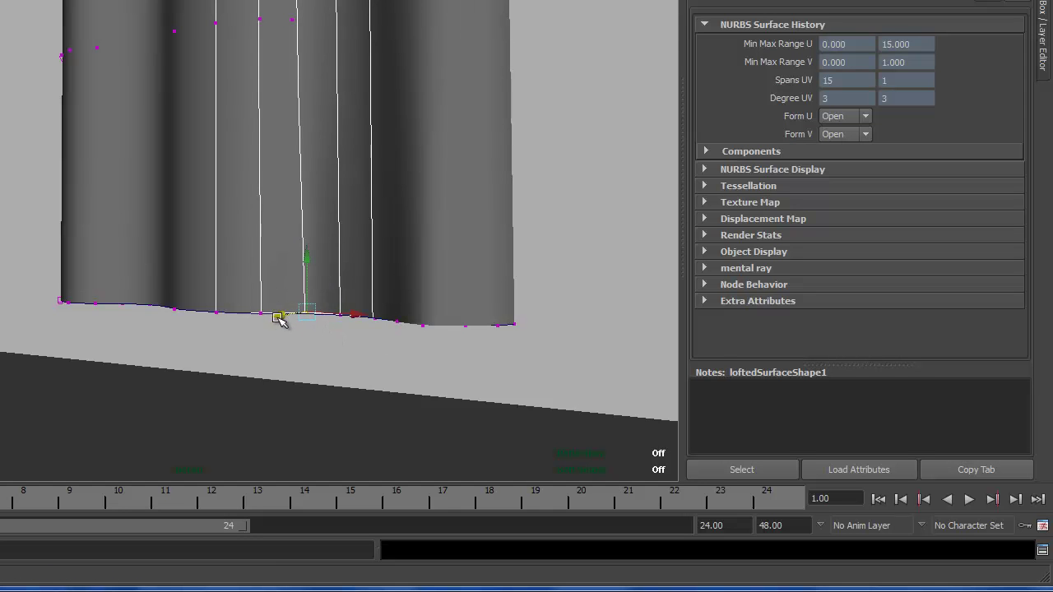
{"action": "left_click", "coordinate": [216, 310]}
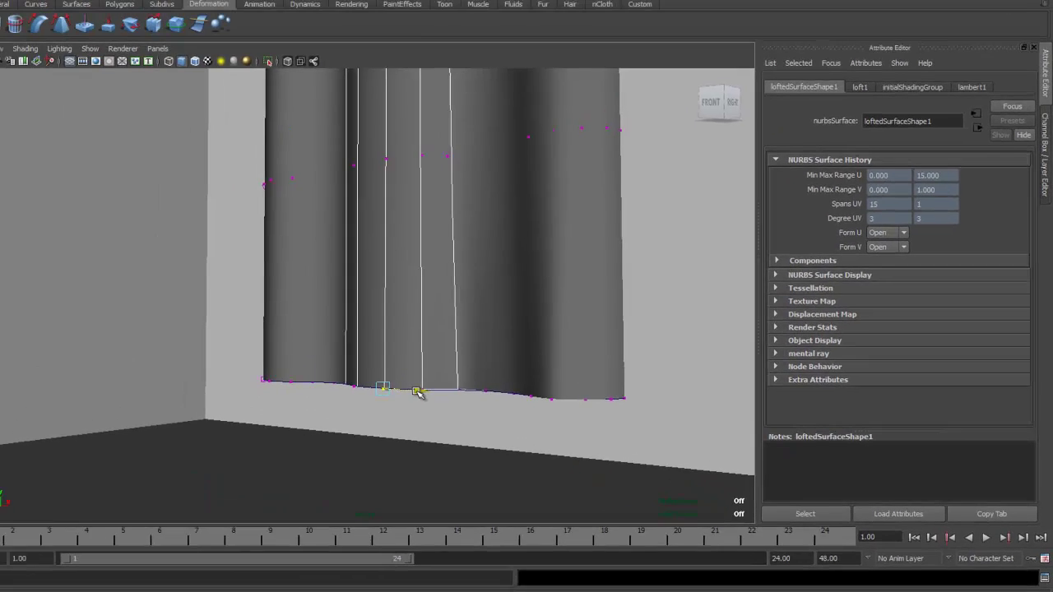
{"action": "left_click_drag", "start_coordinate": [417, 393], "coordinate": [413, 391]}
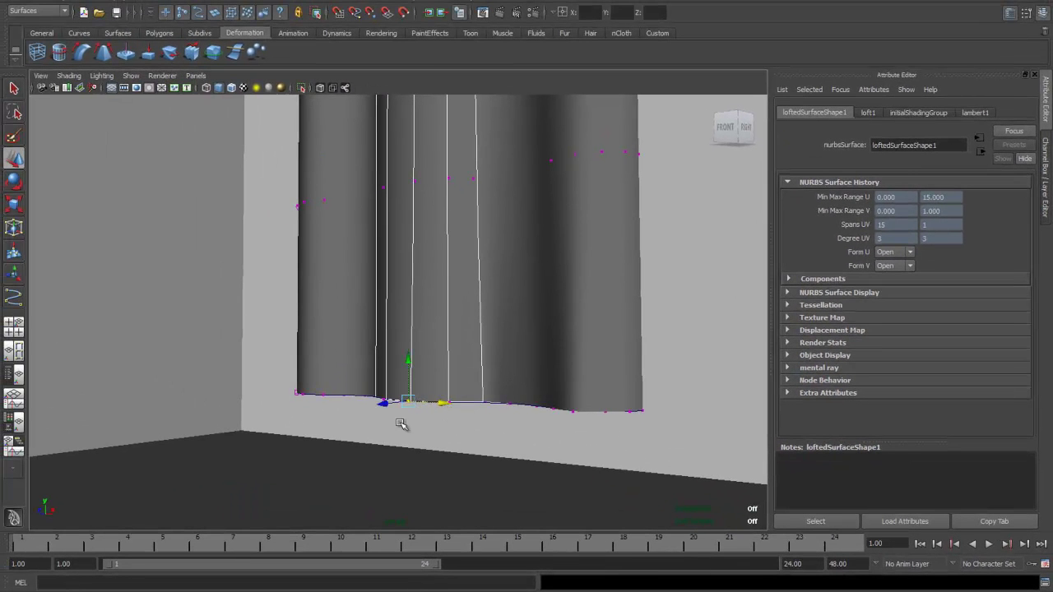
Move control vertices at the left end and middle of the curtain's lower edge to deepen its folds
{"action": "left_click_drag", "start_coordinate": [335, 428], "coordinate": [405, 442], "text": "alt"}
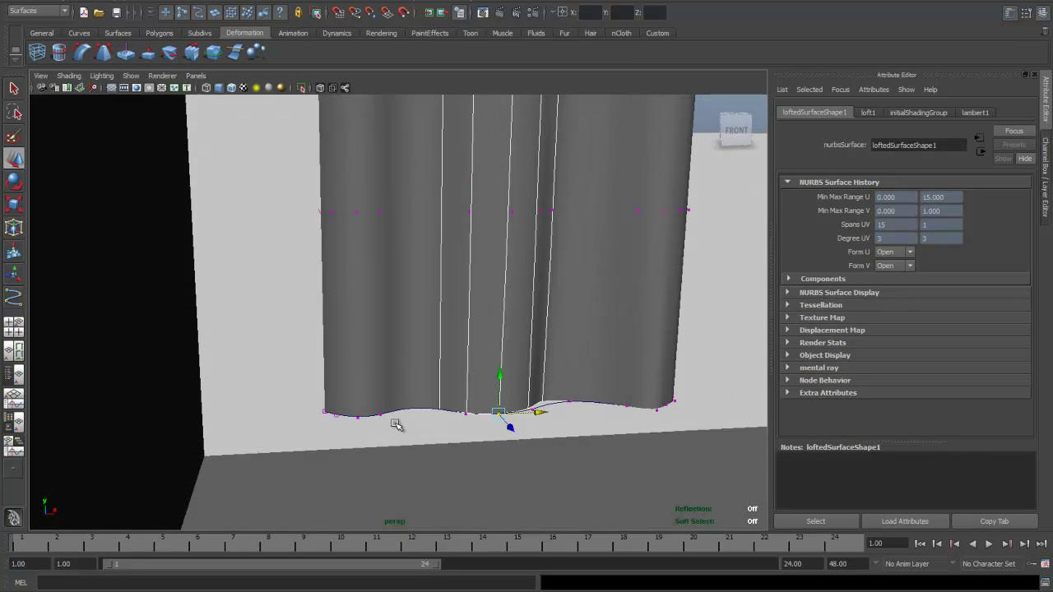
{"action": "left_click", "coordinate": [382, 418]}
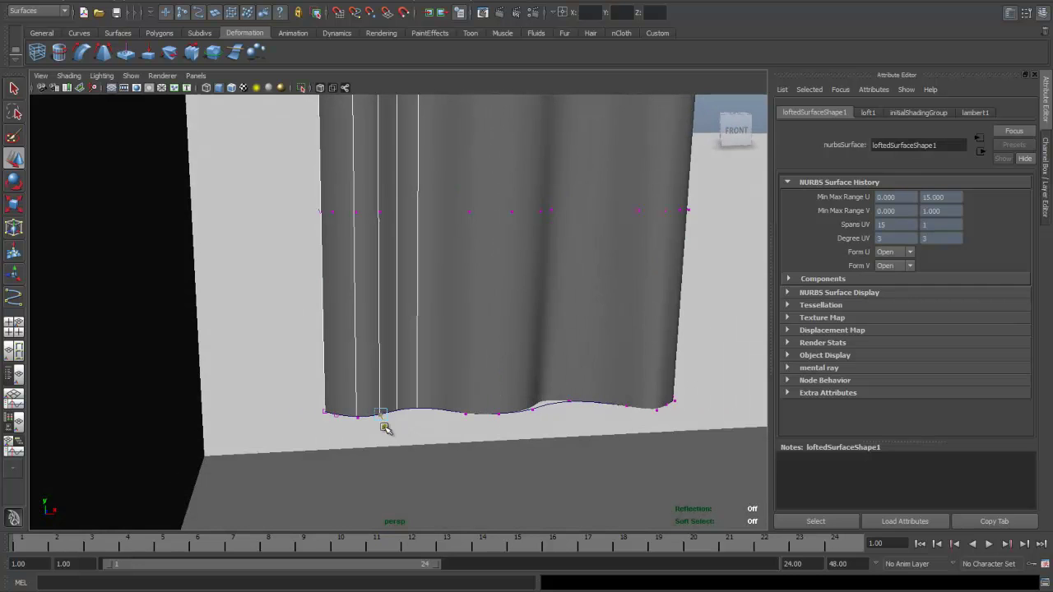
{"action": "left_click", "coordinate": [337, 417]}
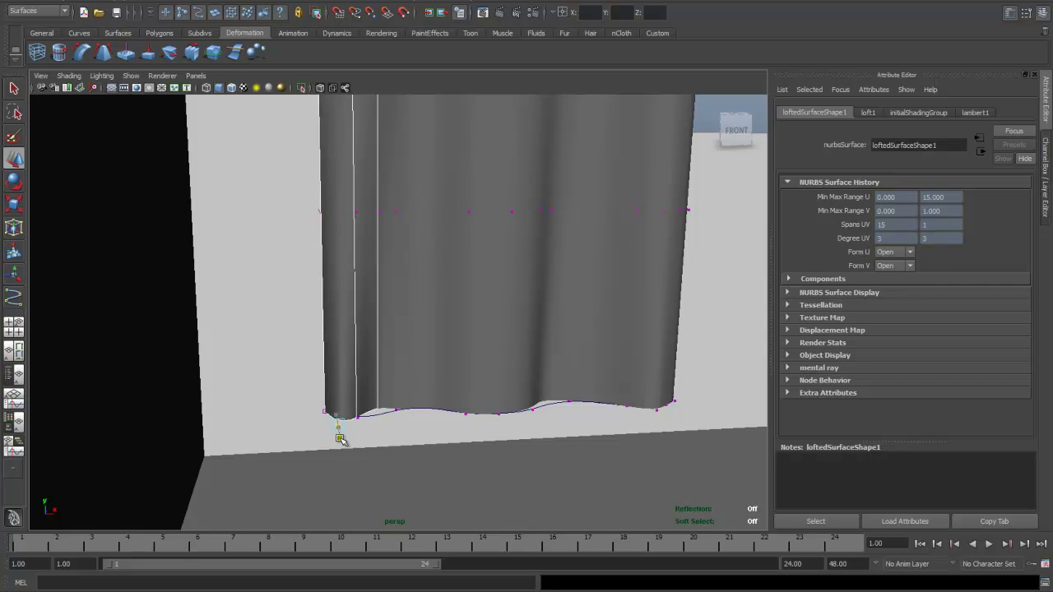
{"action": "left_click", "coordinate": [466, 415]}
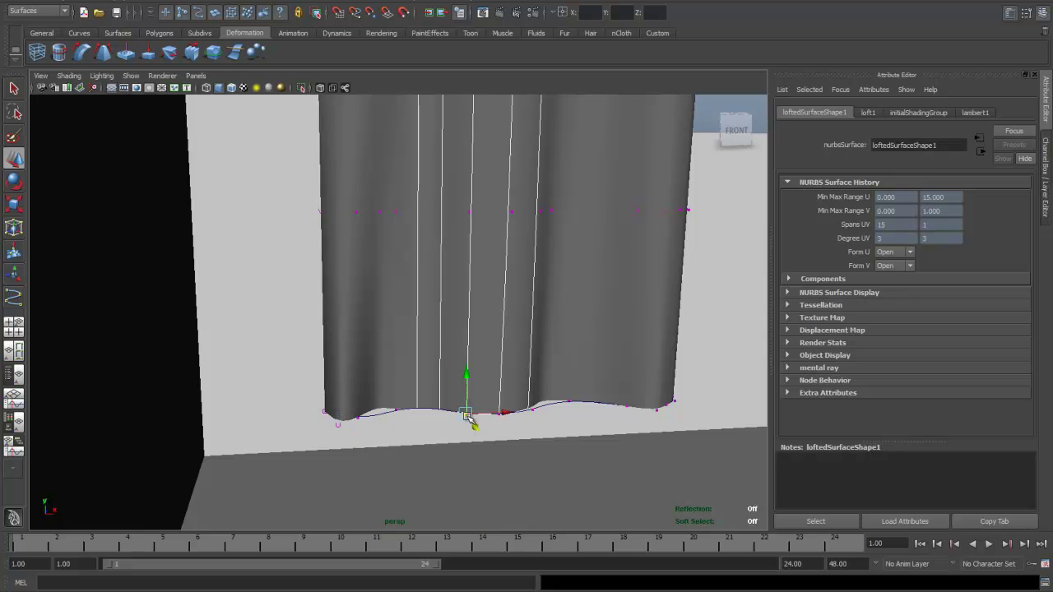
{"action": "left_click_drag", "start_coordinate": [471, 425], "coordinate": [479, 434]}
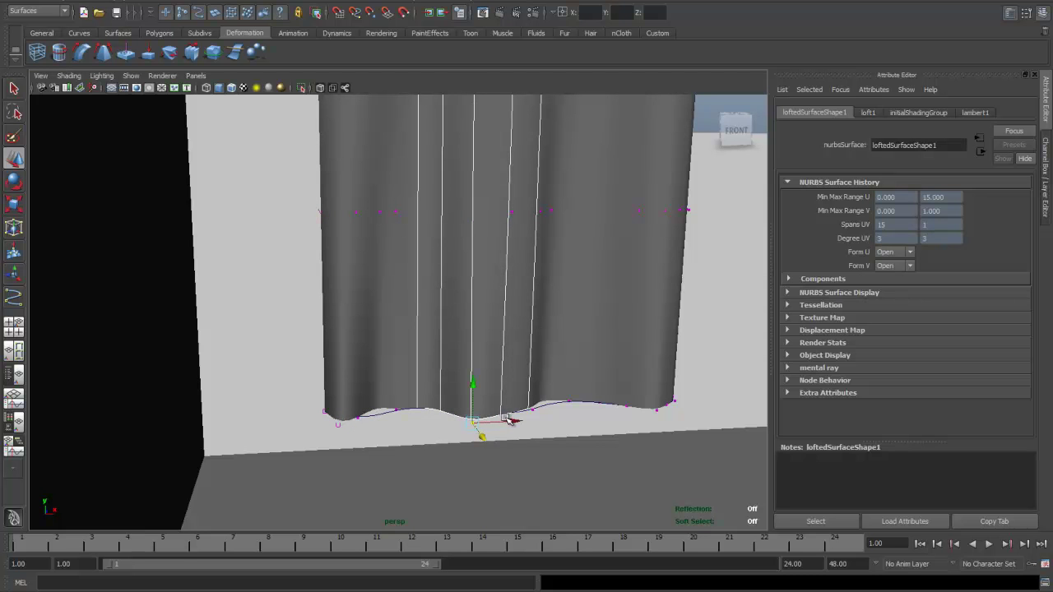
{"action": "left_click", "coordinate": [513, 417]}
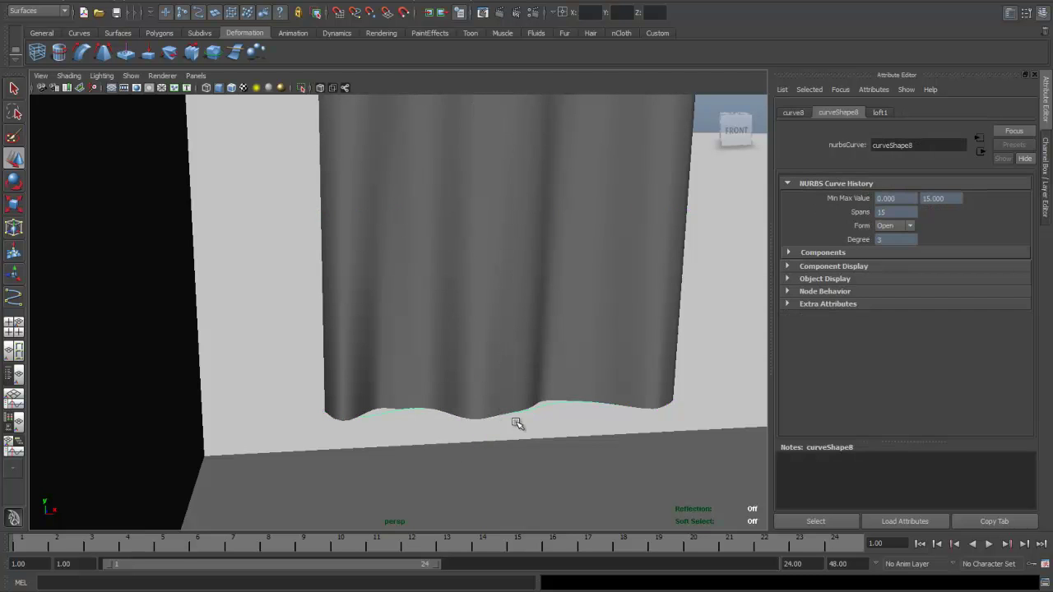
Delete the construction history of the lofted curtain surface
{"action": "left_click", "coordinate": [621, 403]}
{"action": "scroll", "coordinate": [656, 424], "scroll_direction": "down", "scroll_amount": 3}
{"action": "scroll", "coordinate": [658, 426], "scroll_direction": "down", "scroll_amount": 3}
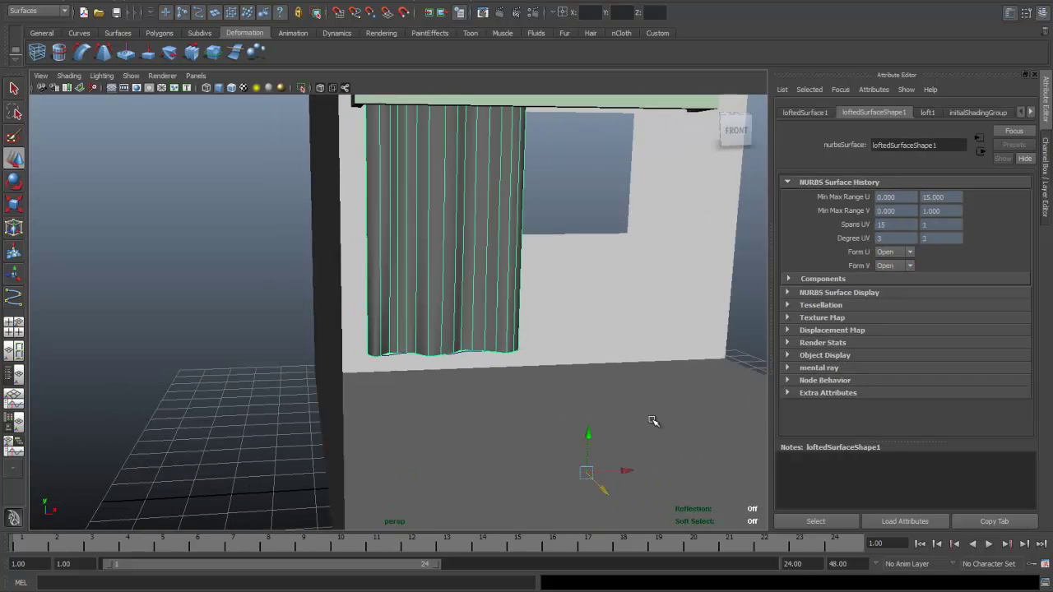
{"action": "left_click_drag", "start_coordinate": [661, 425], "coordinate": [576, 408], "text": "alt"}
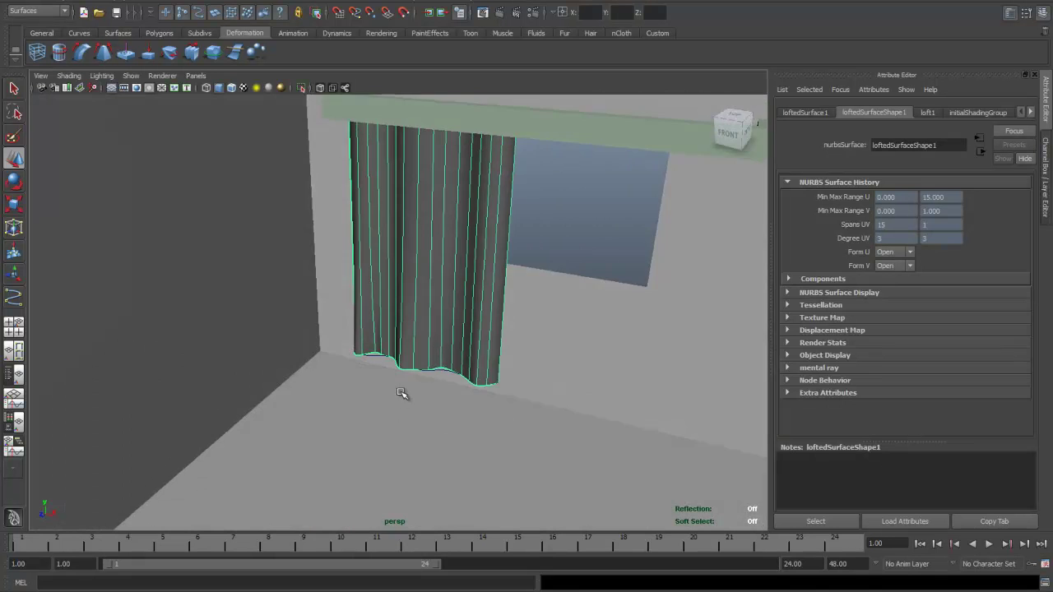
{"action": "scroll", "coordinate": [401, 394], "scroll_direction": "up", "scroll_amount": 3}
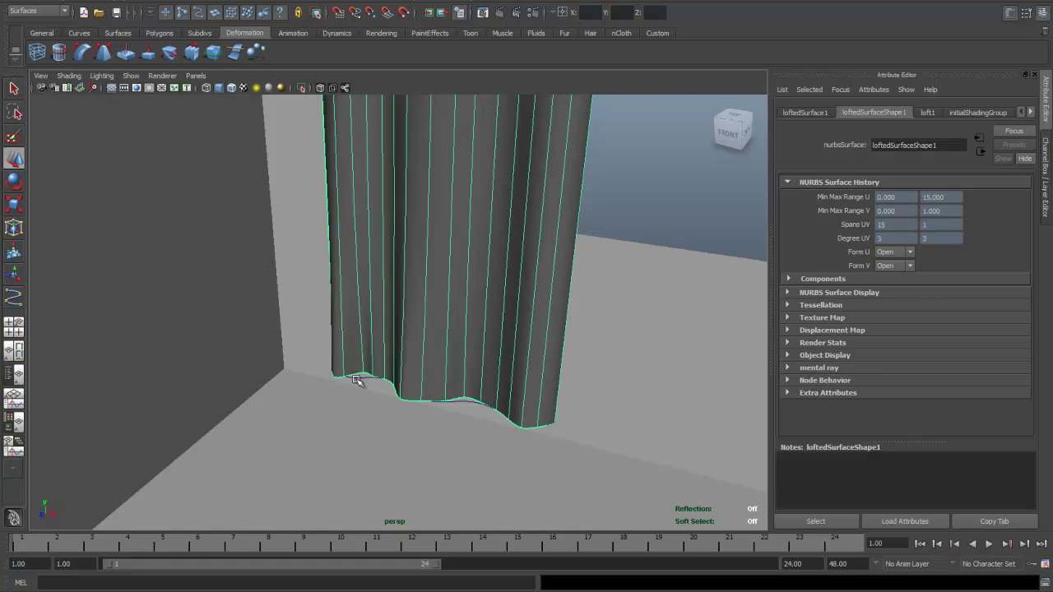
{"action": "scroll", "coordinate": [348, 382], "scroll_direction": "up", "scroll_amount": 3}
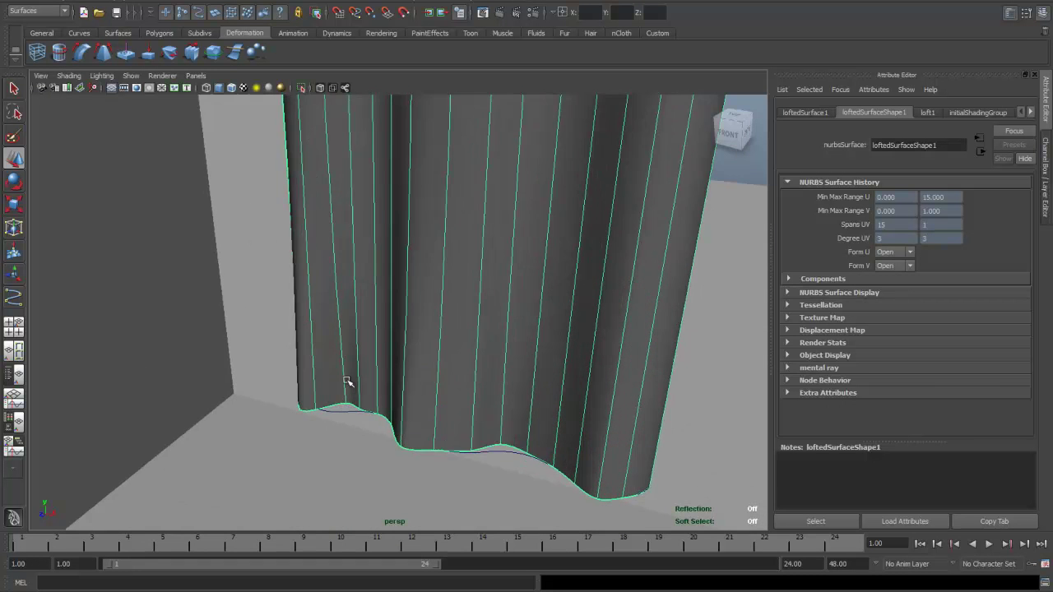
{"action": "scroll", "coordinate": [353, 387], "scroll_direction": "down", "scroll_amount": 3}
{"action": "scroll", "coordinate": [429, 402], "scroll_direction": "down", "scroll_amount": 3}
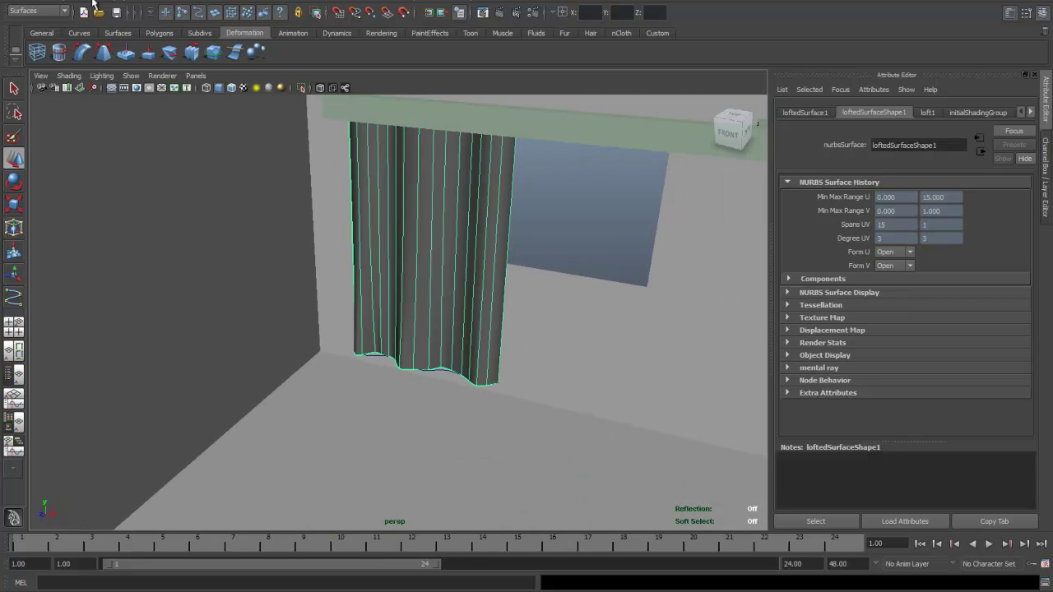
{"action": "left_click", "coordinate": [39, 6]}
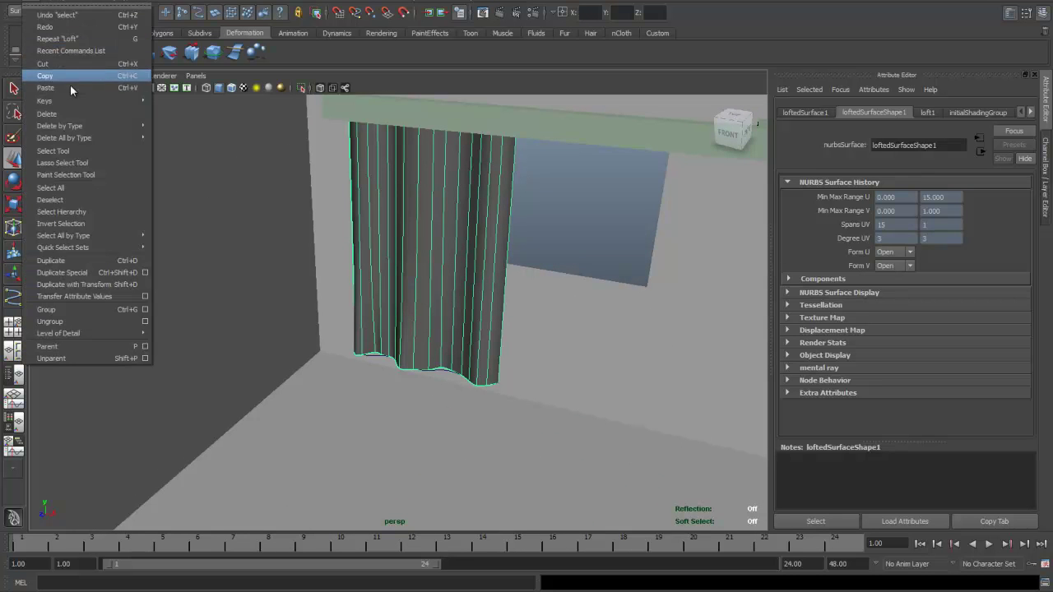
{"action": "mouse_move", "coordinate": [89, 125]}
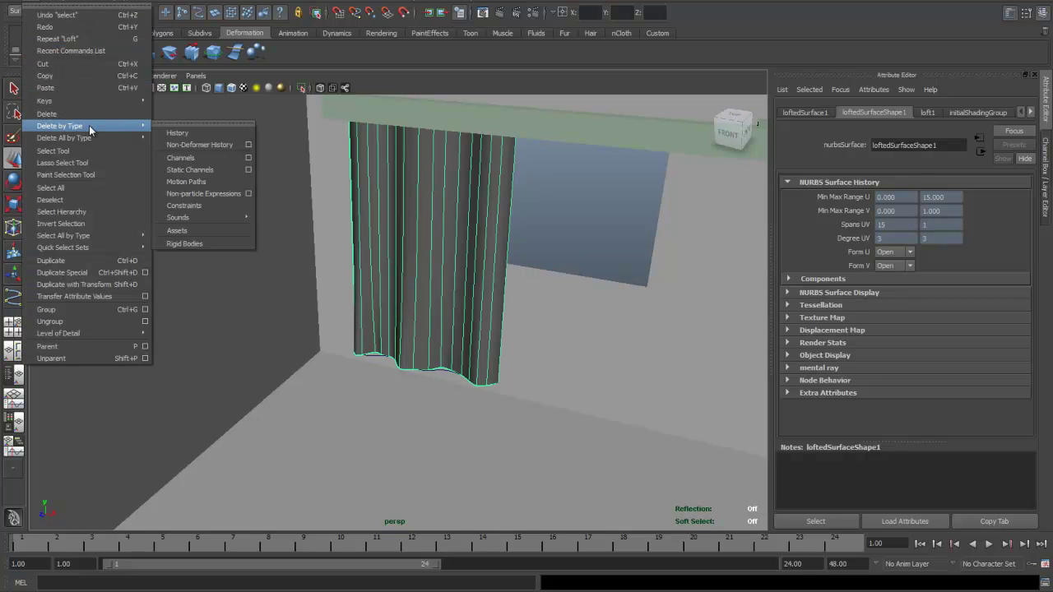
{"action": "left_click", "coordinate": [179, 132]}
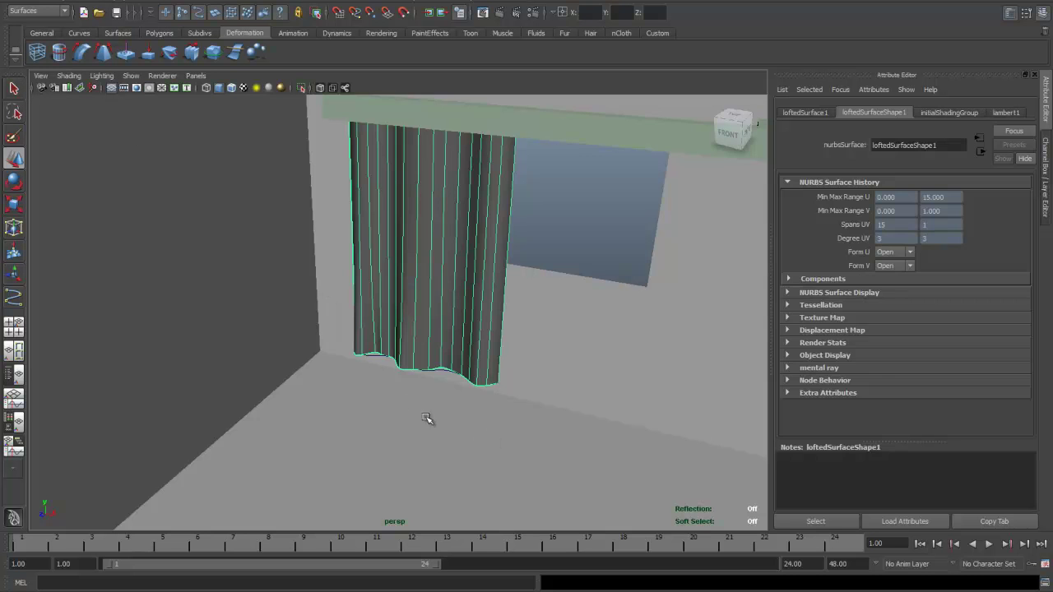
Delete the leftover wavy construction curve at the curtain's lower edge
{"action": "left_click", "coordinate": [386, 405]}
{"action": "scroll", "coordinate": [386, 405], "scroll_direction": "up", "scroll_amount": 3}
{"action": "left_click", "coordinate": [355, 394]}
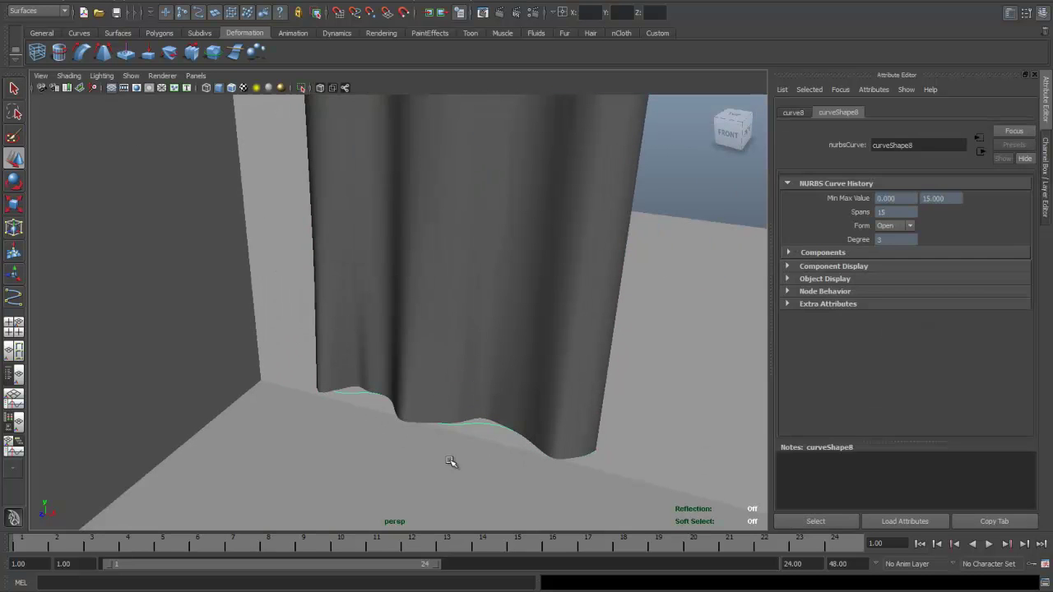
{"action": "left_click", "coordinate": [451, 462]}
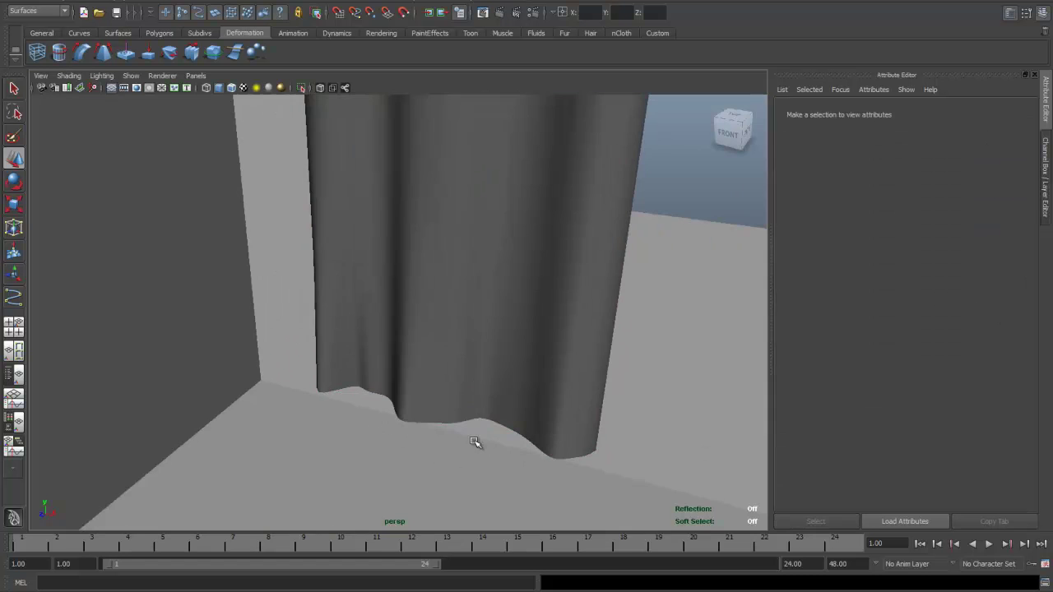
Examine the curtain's lower edge and folds from above and from the front of the room
{"action": "scroll", "coordinate": [497, 398], "scroll_direction": "down", "scroll_amount": 4}
{"action": "left_click_drag", "start_coordinate": [524, 296], "coordinate": [500, 387], "text": "alt"}
{"action": "scroll", "coordinate": [503, 389], "scroll_direction": "up", "scroll_amount": 3}
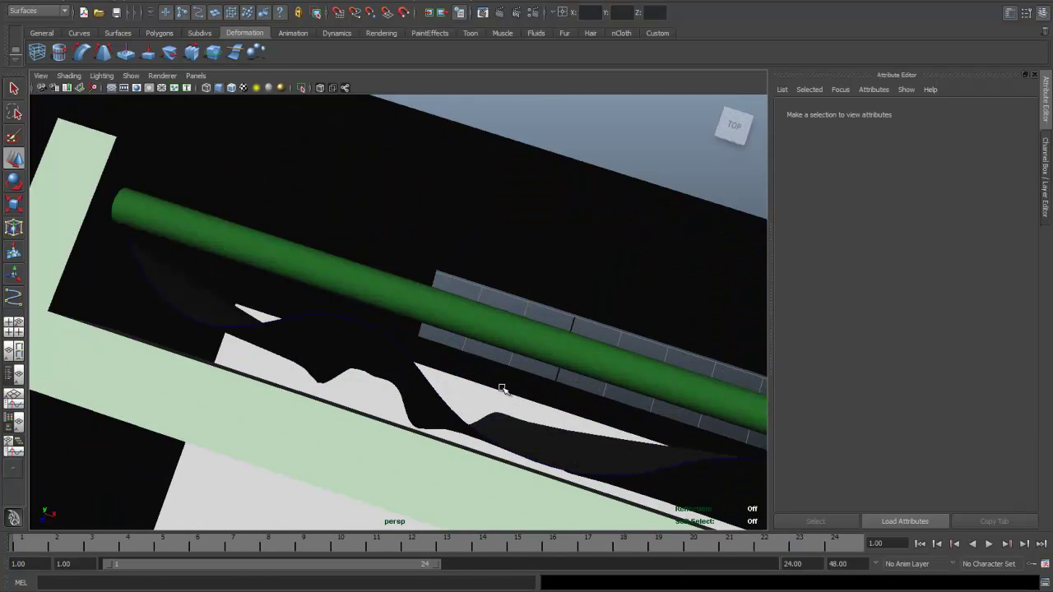
{"action": "middle_click_drag", "start_coordinate": [501, 388], "coordinate": [466, 315], "text": "alt"}
{"action": "scroll", "coordinate": [467, 316], "scroll_direction": "up", "scroll_amount": 2}
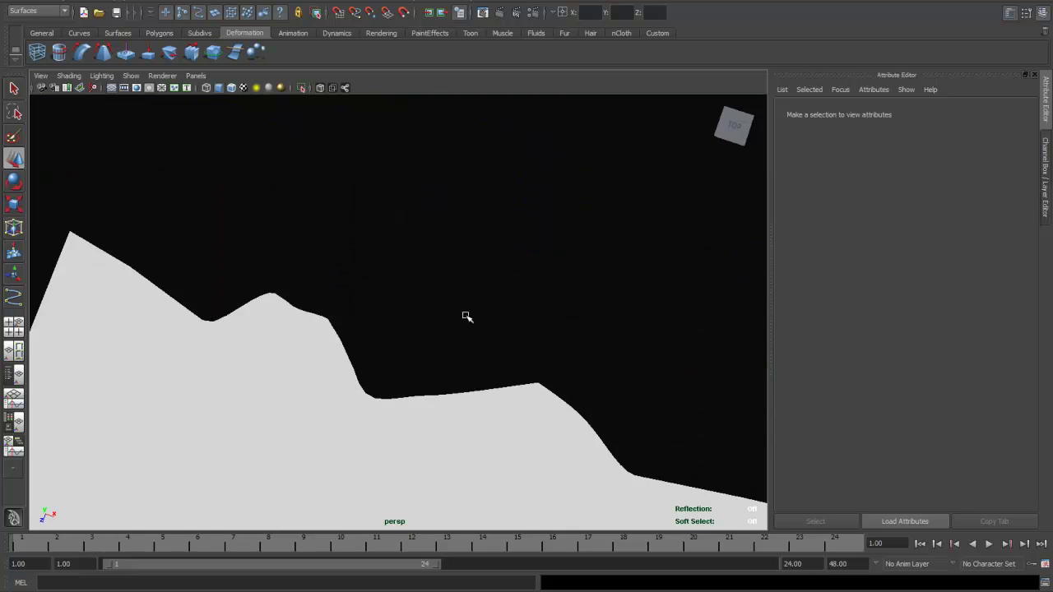
{"action": "left_click_drag", "start_coordinate": [450, 288], "coordinate": [474, 281], "text": "alt"}
{"action": "scroll", "coordinate": [473, 281], "scroll_direction": "down", "scroll_amount": 3}
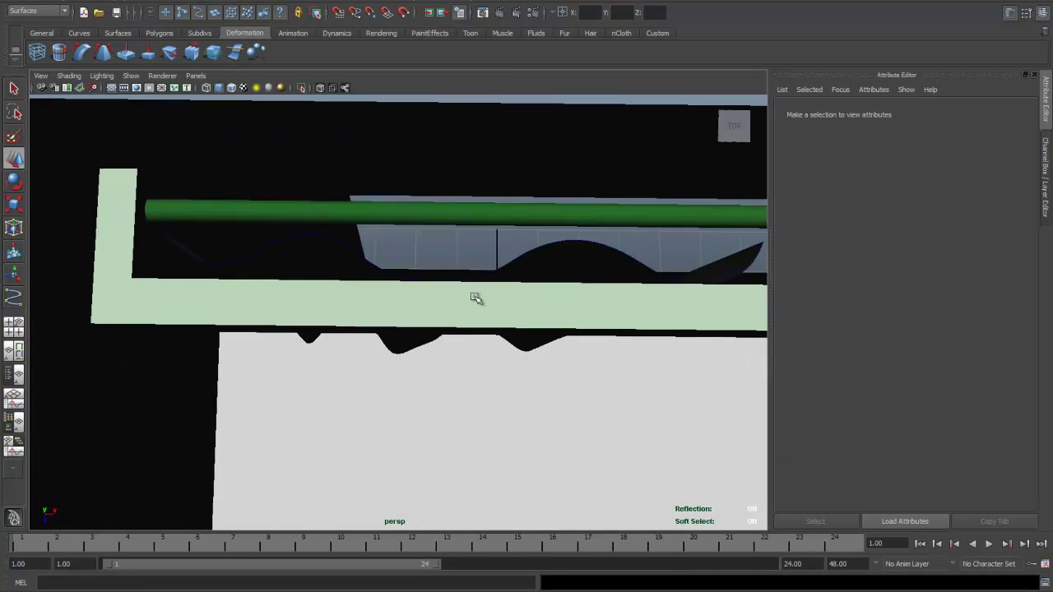
{"action": "left_click_drag", "start_coordinate": [529, 383], "coordinate": [515, 320], "text": "alt"}
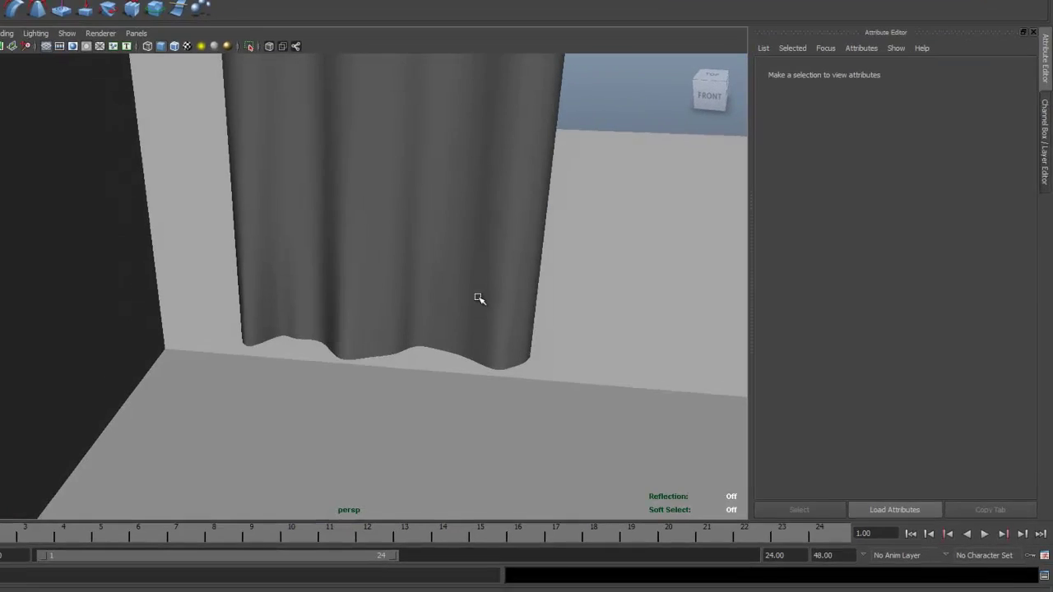
{"action": "scroll", "coordinate": [523, 329], "scroll_direction": "down", "scroll_amount": 5}
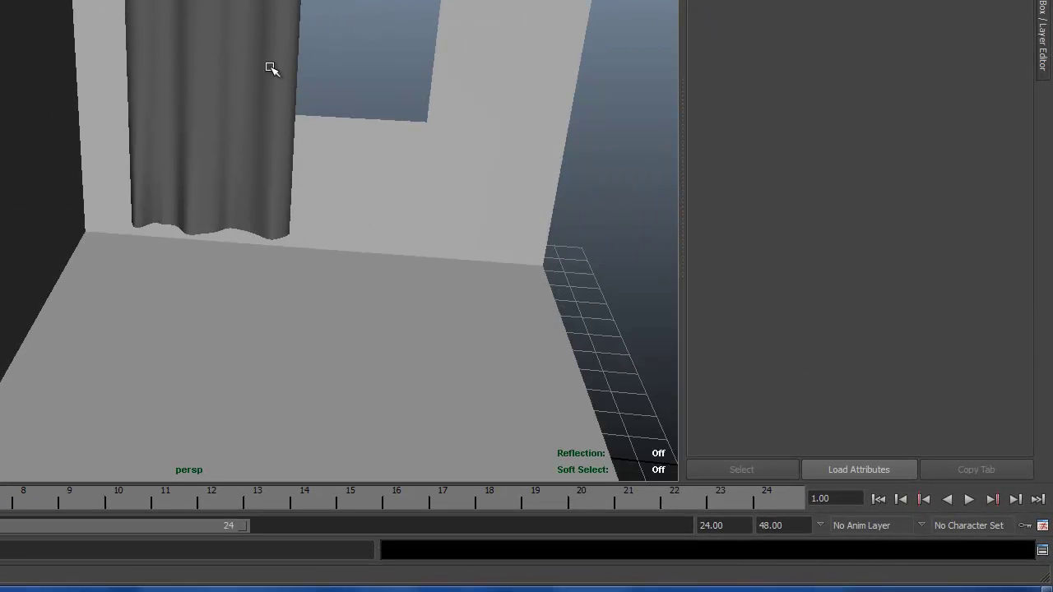
Duplicate the curtain and move the copy along the X axis to cover the other half of the window, within the rail cover
{"action": "left_click", "coordinate": [271, 70]}
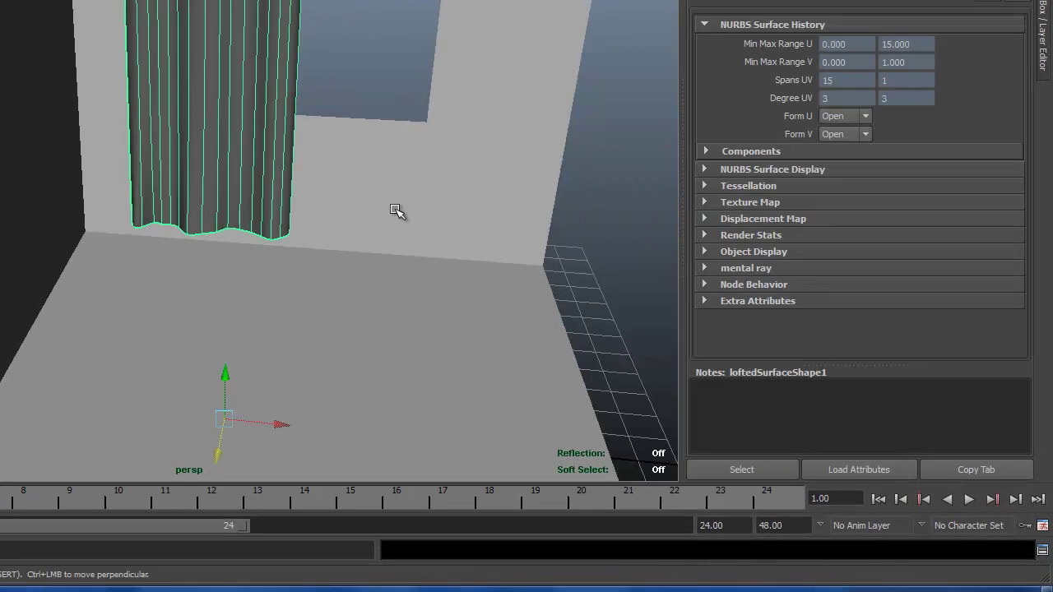
{"action": "key", "text": "ctrl+d"}
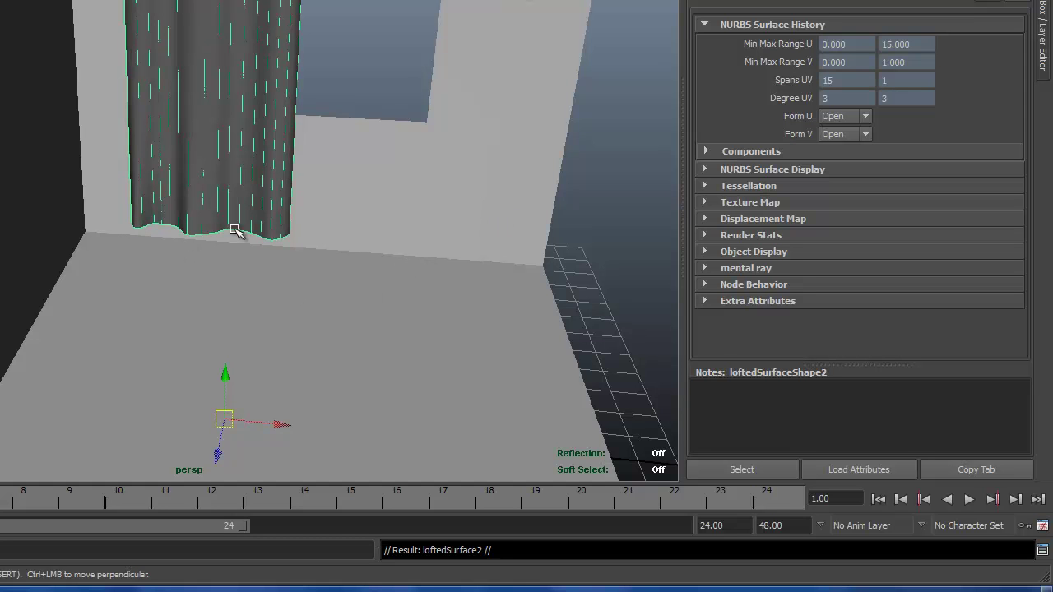
{"action": "left_click_drag", "start_coordinate": [280, 425], "coordinate": [528, 422]}
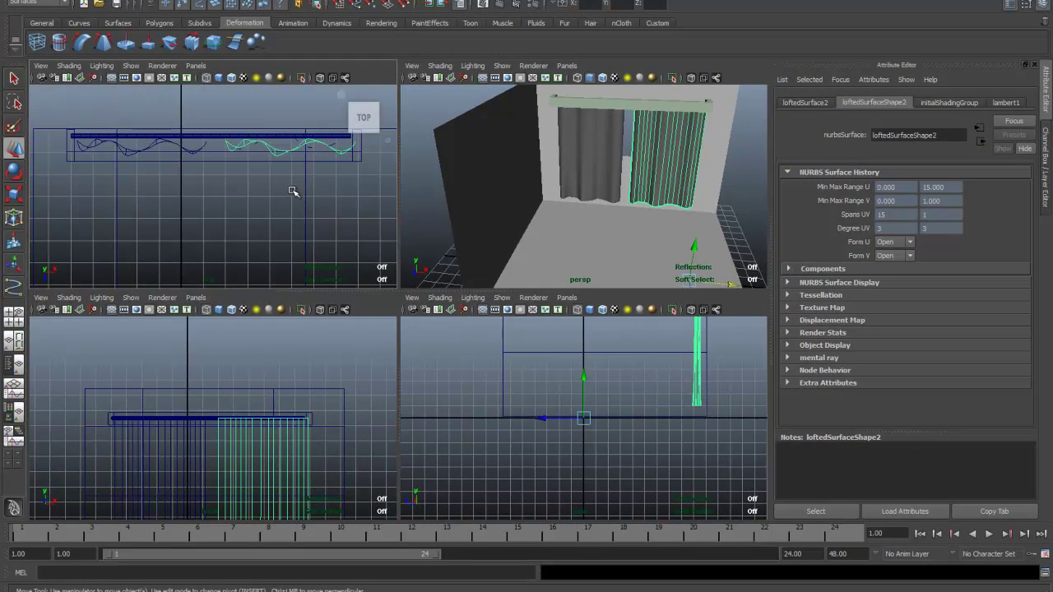
{"action": "key", "text": "space"}
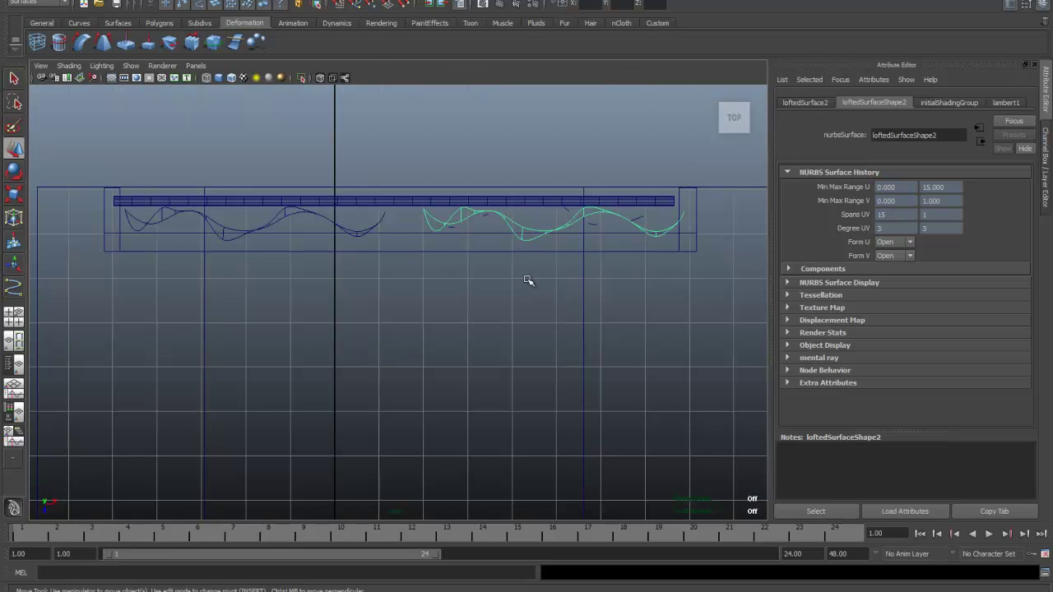
{"action": "scroll", "coordinate": [562, 327], "scroll_direction": "down", "scroll_amount": 5}
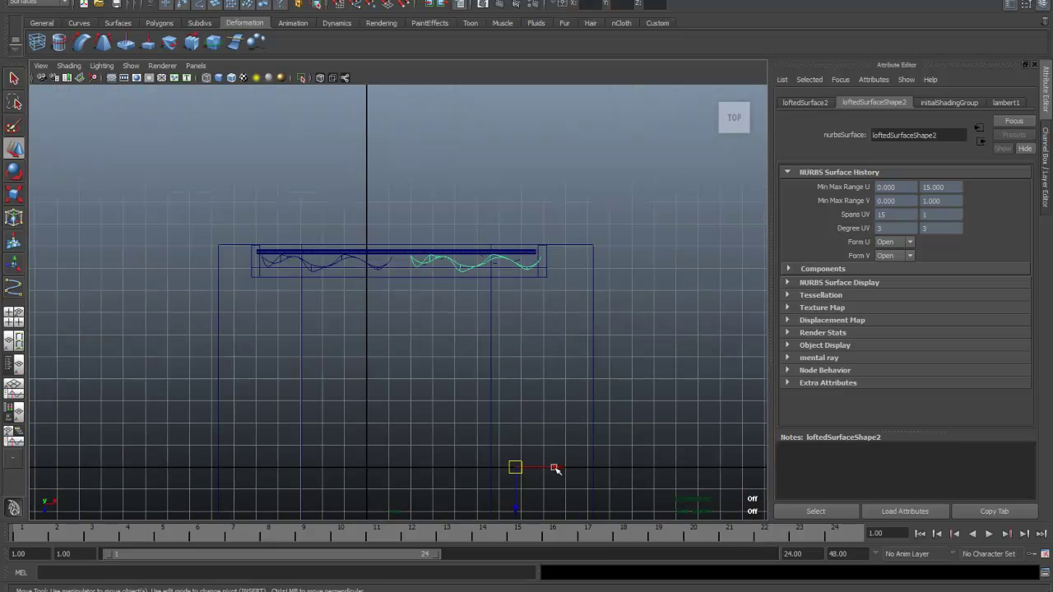
{"action": "left_click_drag", "start_coordinate": [556, 469], "coordinate": [548, 469]}
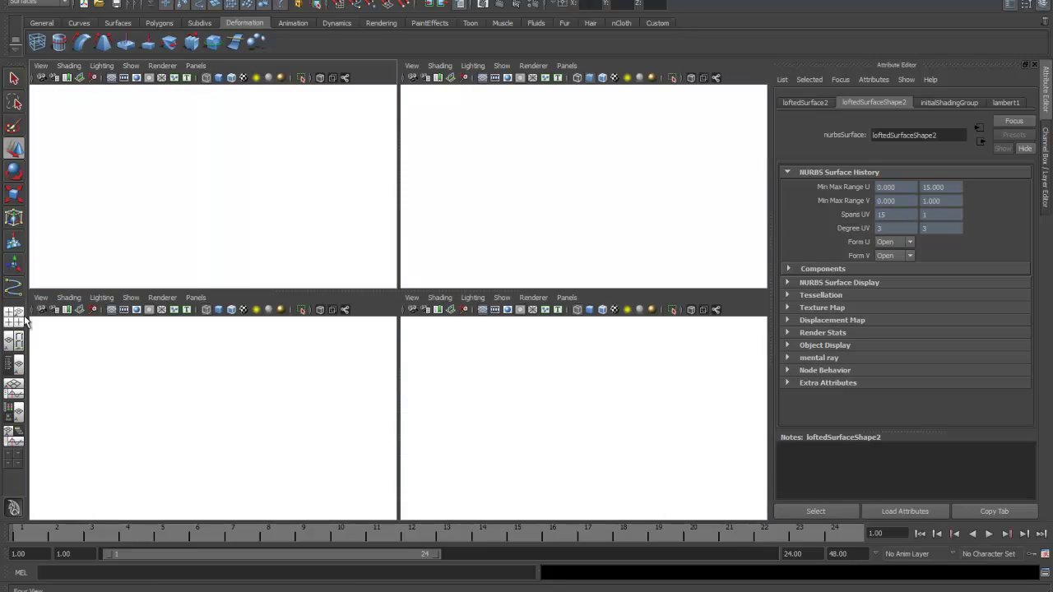
{"action": "left_click", "coordinate": [14, 329]}
{"action": "key", "text": "space"}
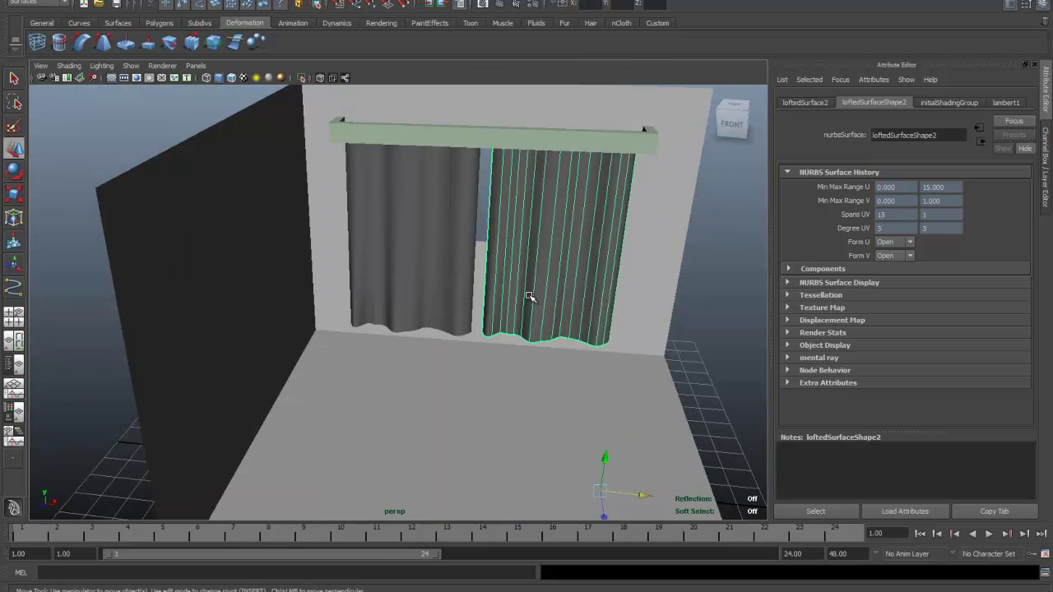
Assign a new Blinn material to both curtains
{"action": "scroll", "coordinate": [530, 298], "scroll_direction": "up", "scroll_amount": 4}
{"action": "scroll", "coordinate": [531, 306], "scroll_direction": "down", "scroll_amount": 4}
{"action": "mouse_move", "coordinate": [531, 307]}
{"action": "left_mouse_down", "text": "alt"}
{"action": "mouse_move", "coordinate": [531, 339]}
{"action": "mouse_move", "coordinate": [521, 324]}
{"action": "mouse_move", "coordinate": [514, 335]}
{"action": "left_mouse_up", "text": "alt"}
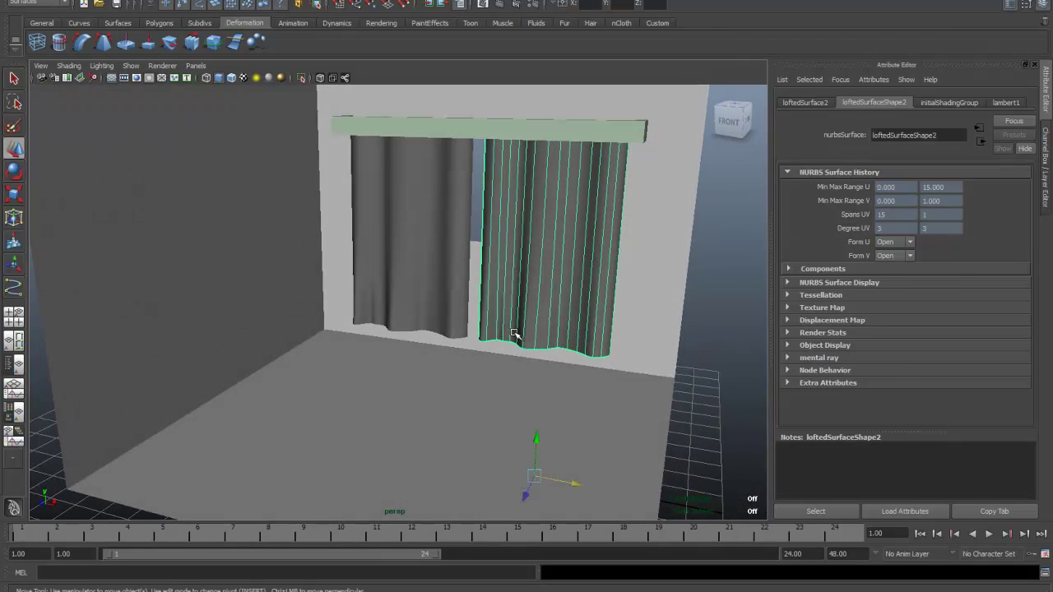
{"action": "scroll", "coordinate": [522, 358], "scroll_direction": "up", "scroll_amount": 1}
{"action": "scroll", "coordinate": [522, 360], "scroll_direction": "down", "scroll_amount": 2}
{"action": "scroll", "coordinate": [522, 360], "scroll_direction": "up", "scroll_amount": 1}
{"action": "left_click", "coordinate": [417, 235]}
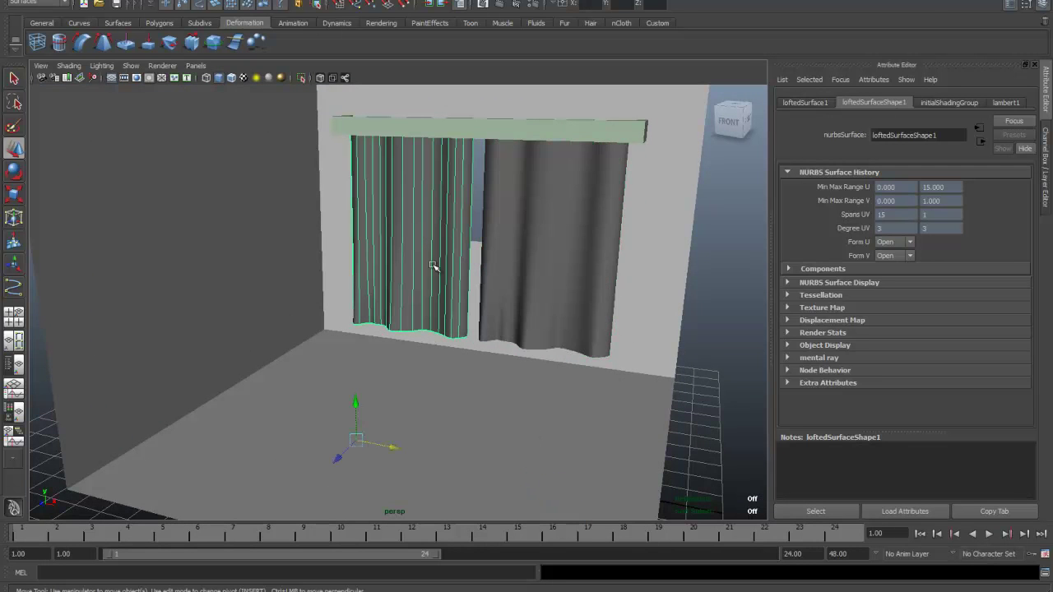
{"action": "left_click", "coordinate": [557, 239], "text": "shift"}
{"action": "right_click_drag", "start_coordinate": [557, 244], "coordinate": [577, 402]}
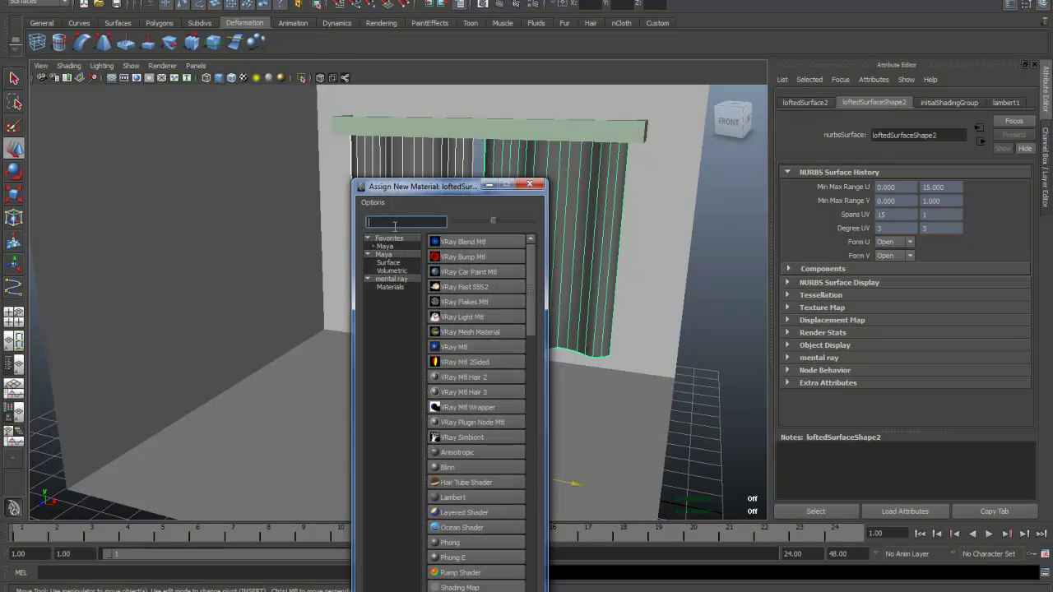
{"action": "type", "text": "bli"}
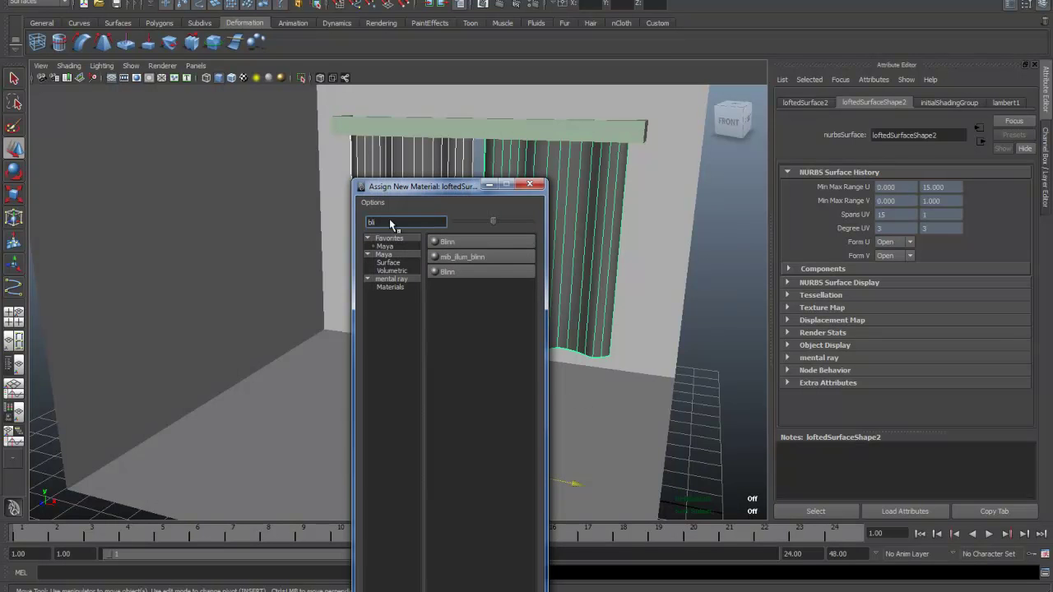
{"action": "left_click", "coordinate": [481, 242]}
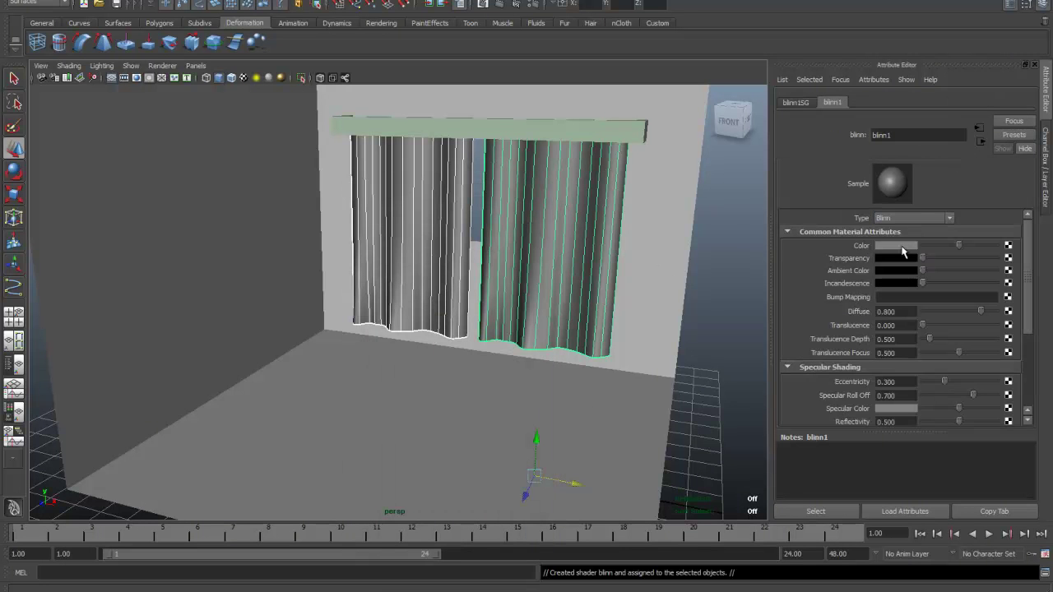
Set the Blinn material's color to a pale cream yellow with hue 60, value 1 and low saturation
{"action": "left_click", "coordinate": [905, 247]}
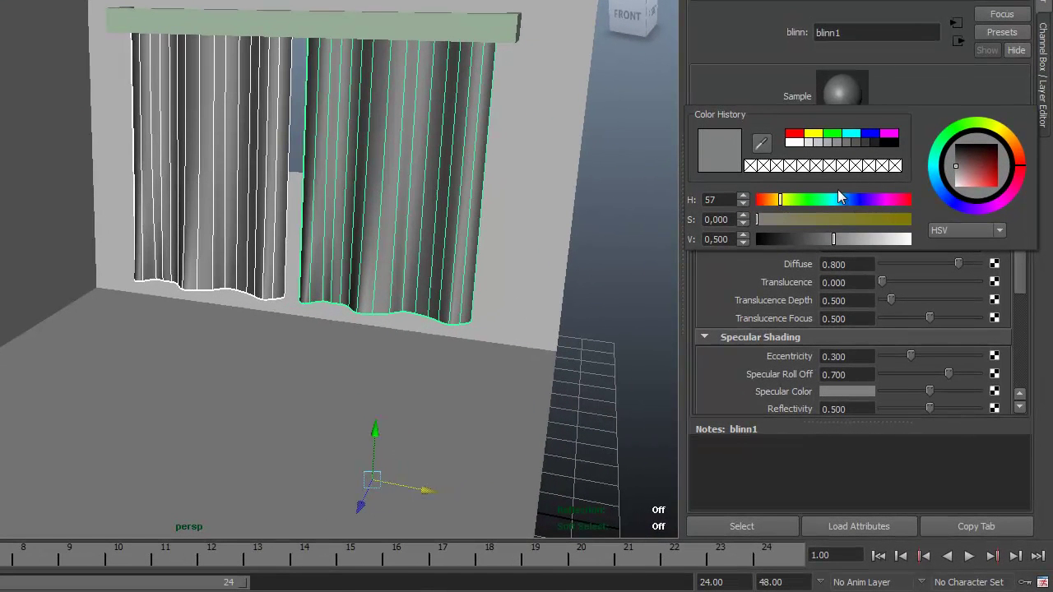
{"action": "left_click", "coordinate": [815, 136]}
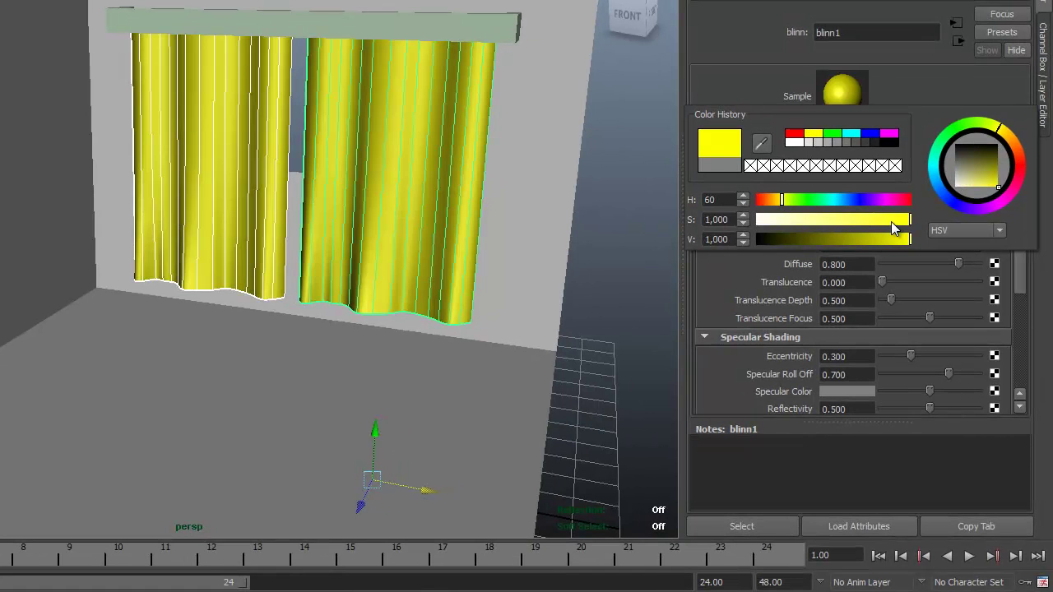
{"action": "left_click_drag", "start_coordinate": [891, 221], "coordinate": [796, 219]}
Add a point light raised to the curtain tops and place a duplicate of it along X in front of the second curtain
{"action": "scroll", "coordinate": [226, 332], "scroll_direction": "down", "scroll_amount": 4}
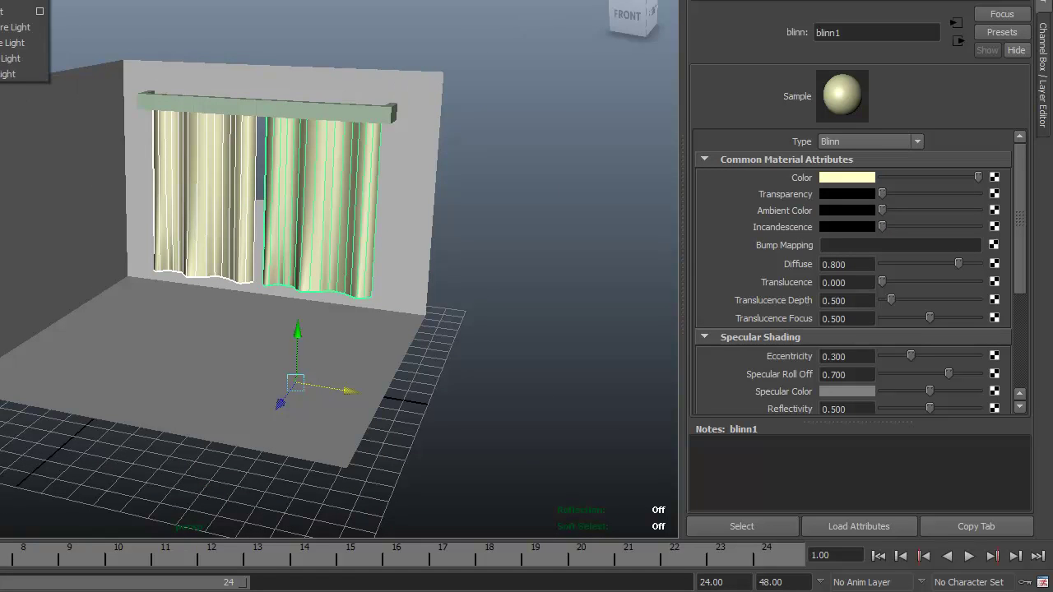
{"action": "left_click", "coordinate": [1, 1]}
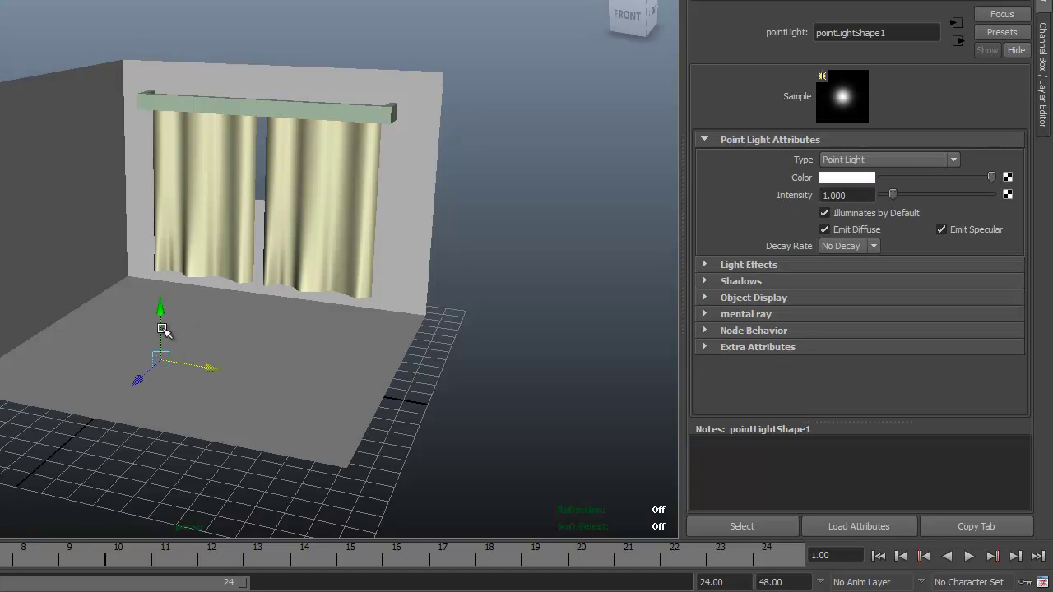
{"action": "left_click_drag", "start_coordinate": [158, 311], "coordinate": [137, 57]}
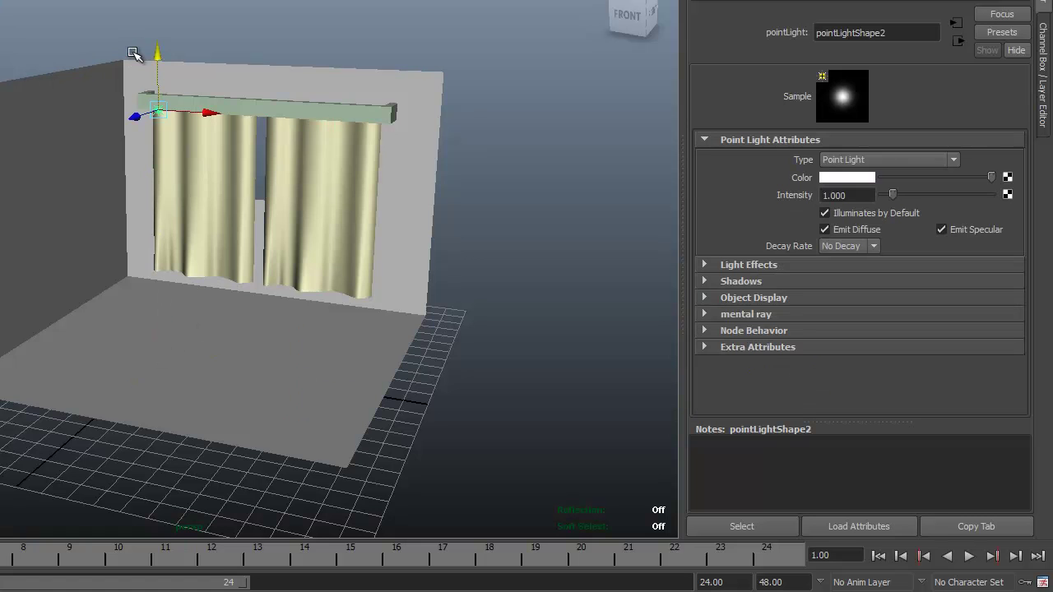
{"action": "left_click_drag", "start_coordinate": [208, 113], "coordinate": [360, 133]}
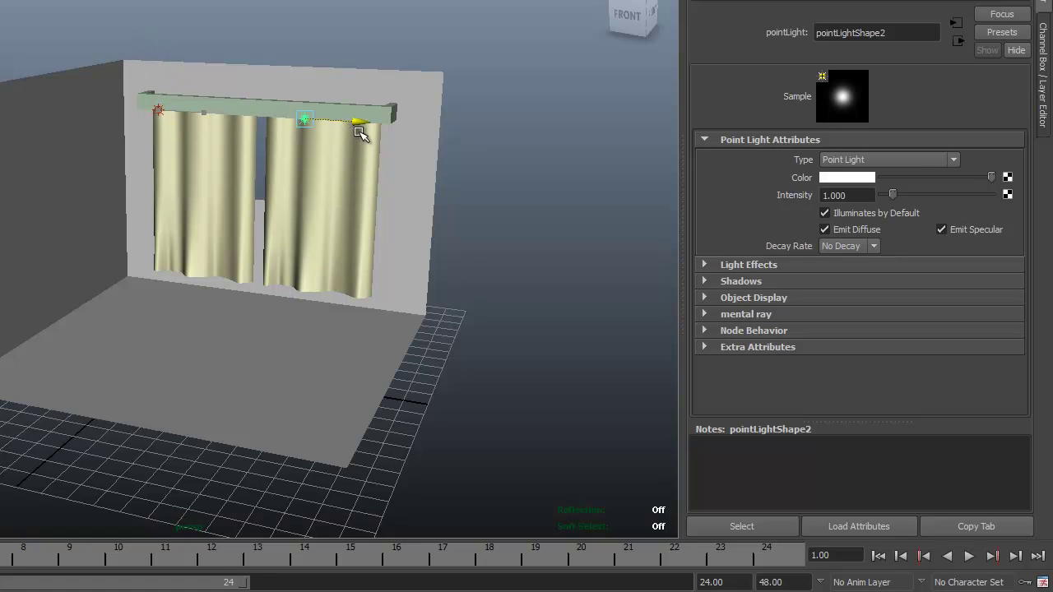
{"action": "mouse_move", "coordinate": [289, 282]}
{"action": "left_mouse_down", "text": "alt"}
{"action": "mouse_move", "coordinate": [287, 318]}
{"action": "mouse_move", "coordinate": [298, 278]}
{"action": "left_mouse_up", "text": "alt"}
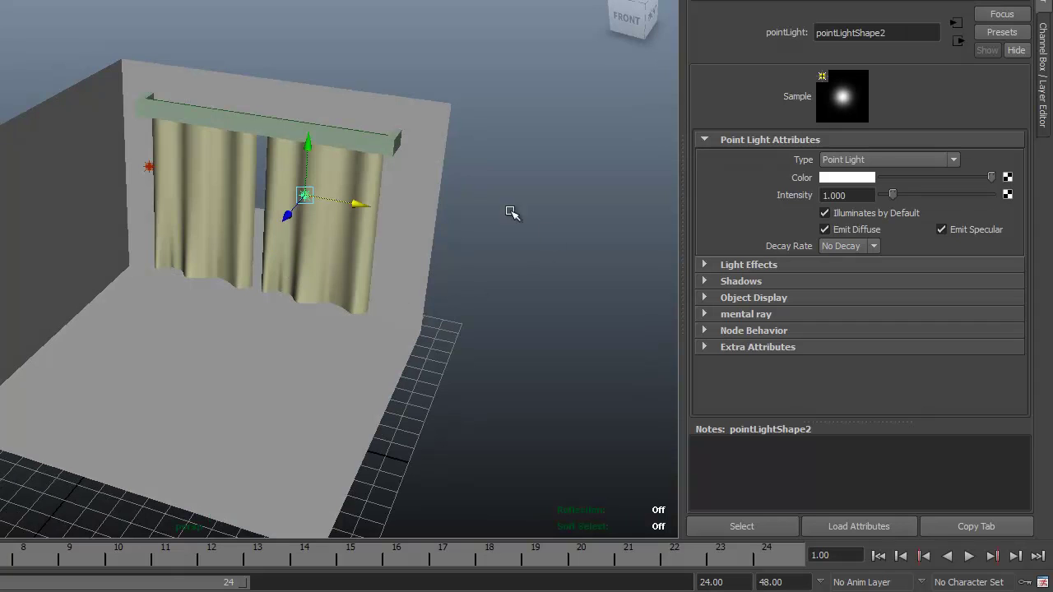
Enable depth map shadows on the first point light, near the side wall
{"action": "left_click", "coordinate": [148, 167]}
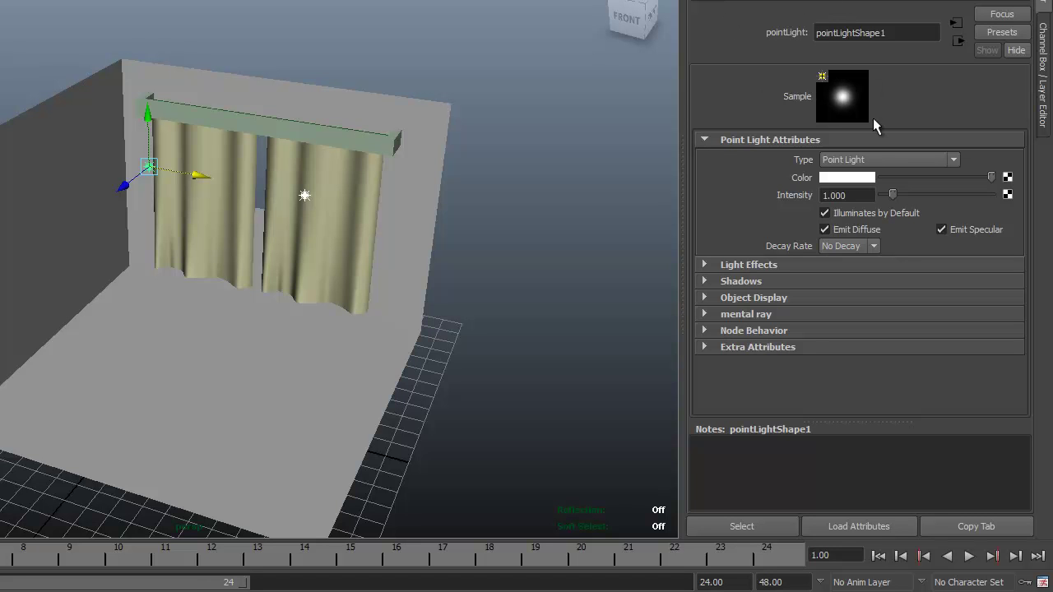
{"action": "left_click", "coordinate": [705, 280]}
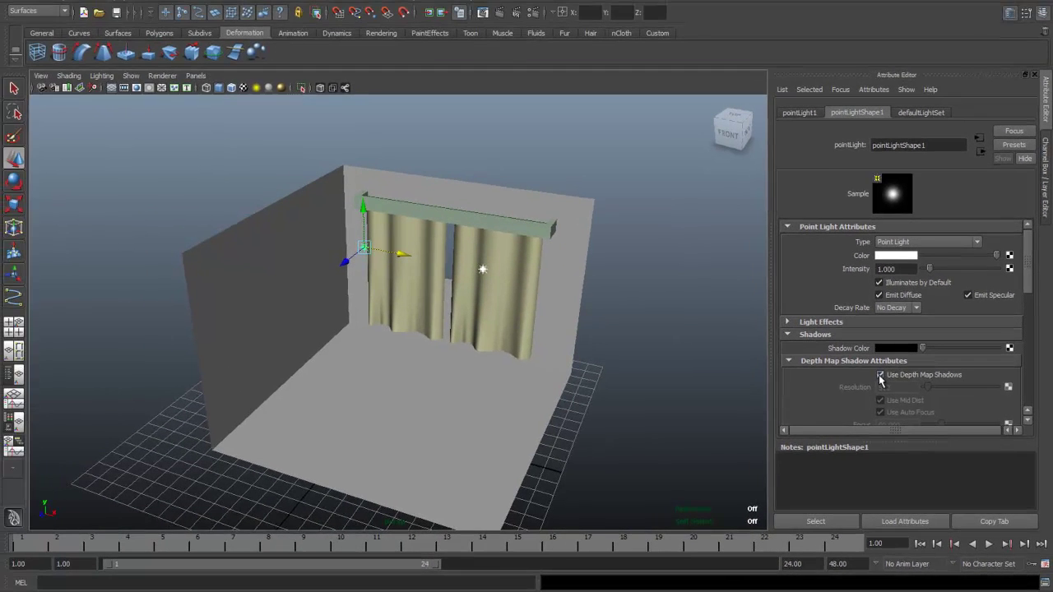
{"action": "left_click", "coordinate": [865, 365]}
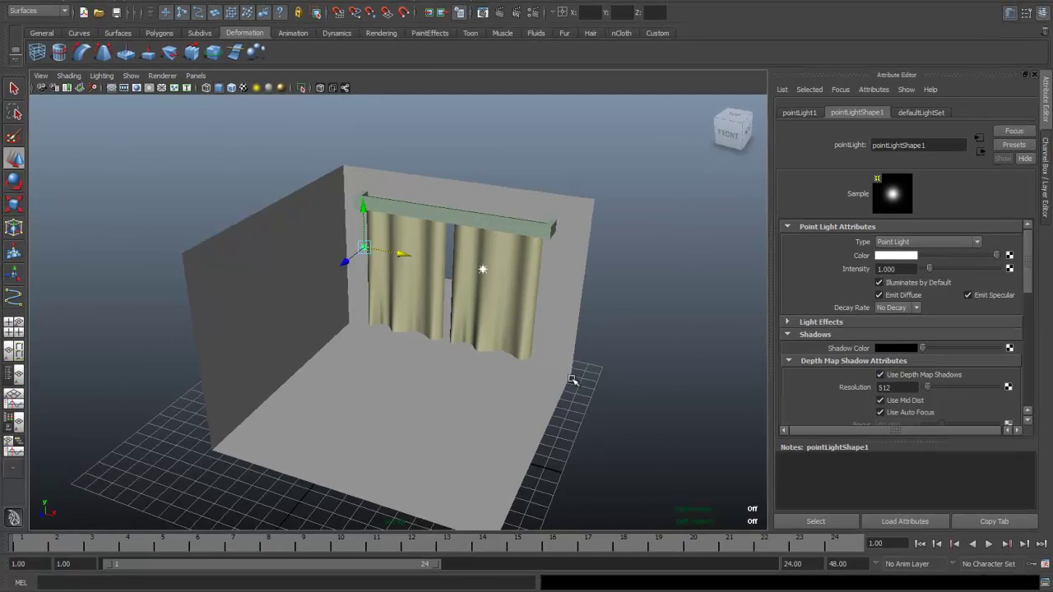
Frame both curtains closely and configure the render settings to Maya Software with the HD 720 image size preset
{"action": "scroll", "coordinate": [500, 356], "scroll_direction": "up", "scroll_amount": 5}
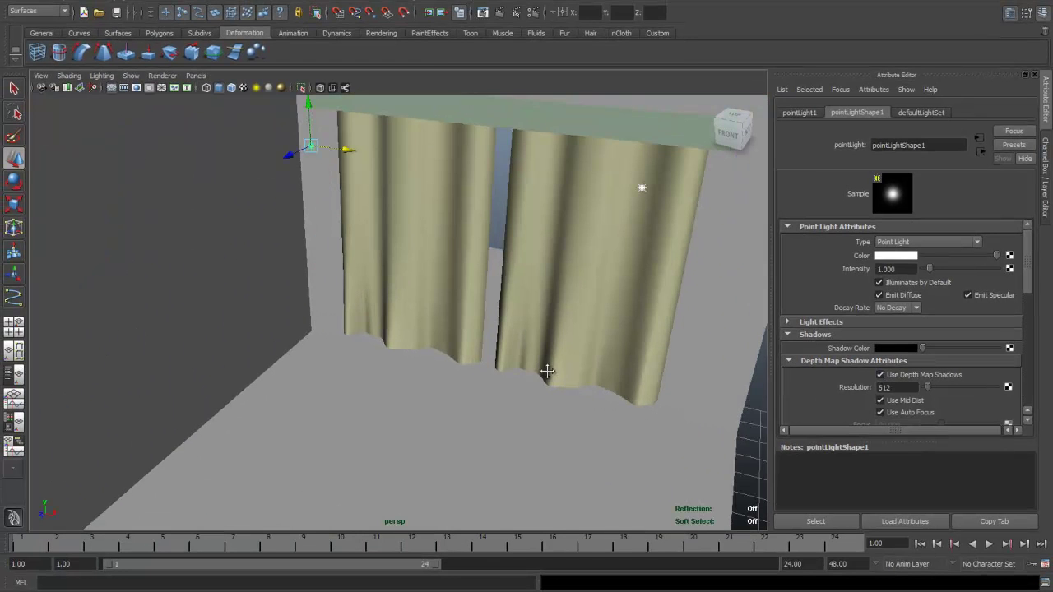
{"action": "mouse_move", "coordinate": [547, 371]}
{"action": "middle_mouse_down", "text": "alt"}
{"action": "mouse_move", "coordinate": [575, 401]}
{"action": "mouse_move", "coordinate": [559, 386]}
{"action": "middle_mouse_up", "text": "alt"}
{"action": "scroll", "coordinate": [574, 399], "scroll_direction": "up", "scroll_amount": 2}
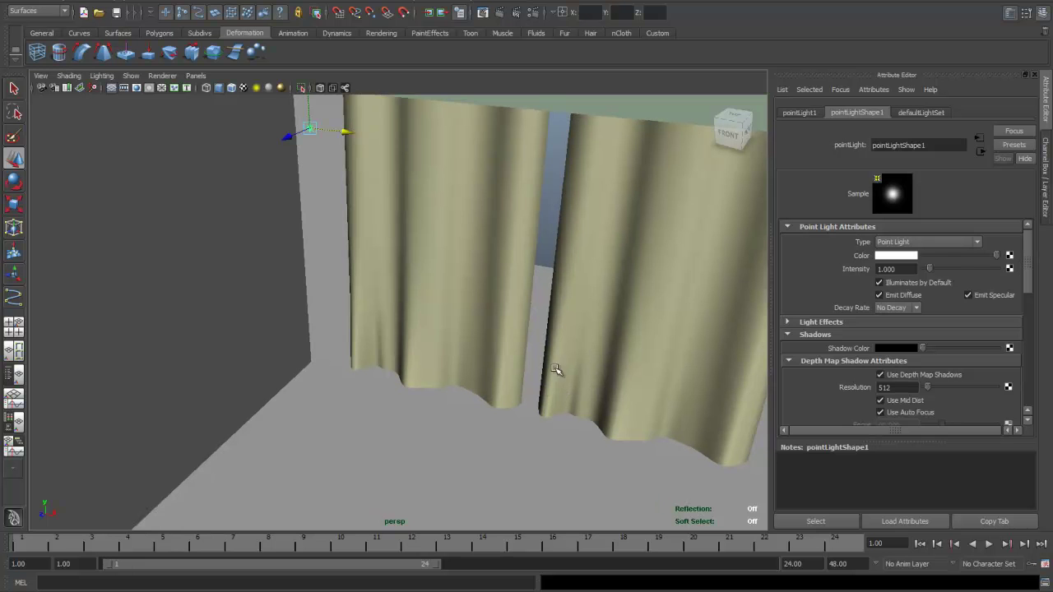
{"action": "left_click", "coordinate": [533, 13]}
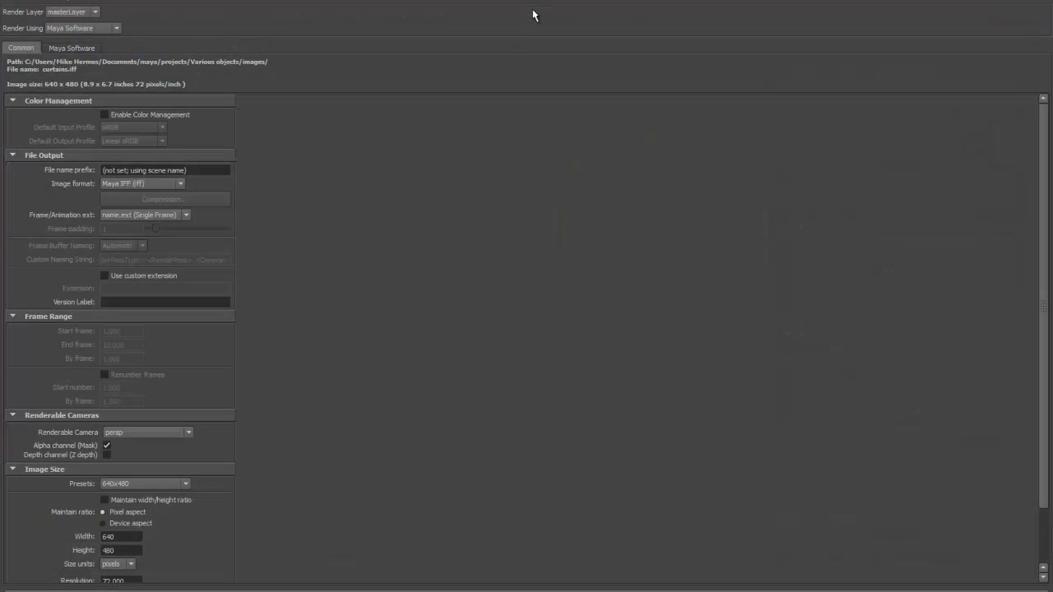
{"action": "left_click", "coordinate": [117, 30]}
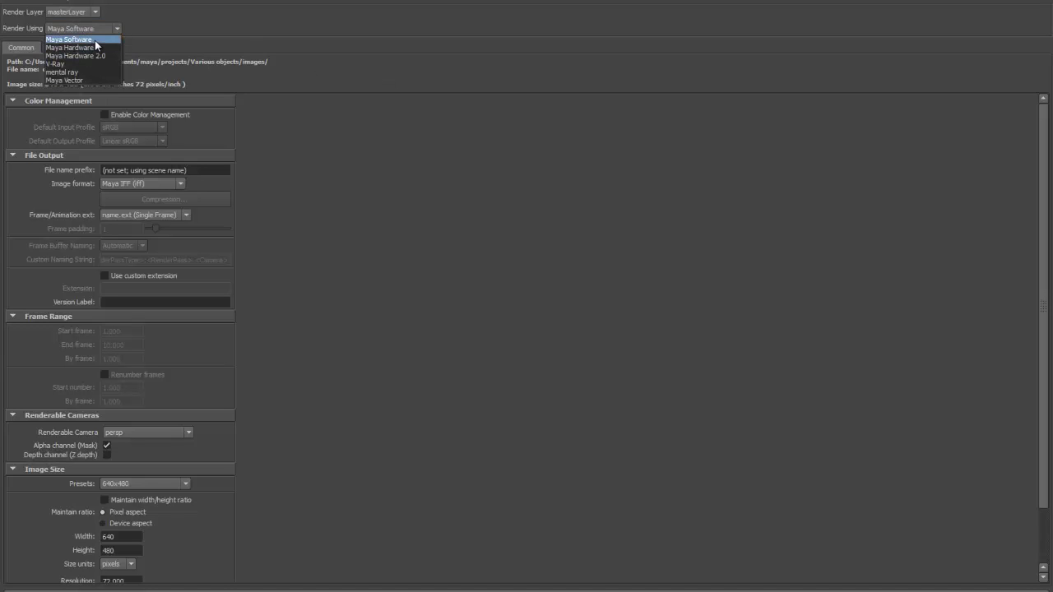
{"action": "left_click", "coordinate": [94, 39]}
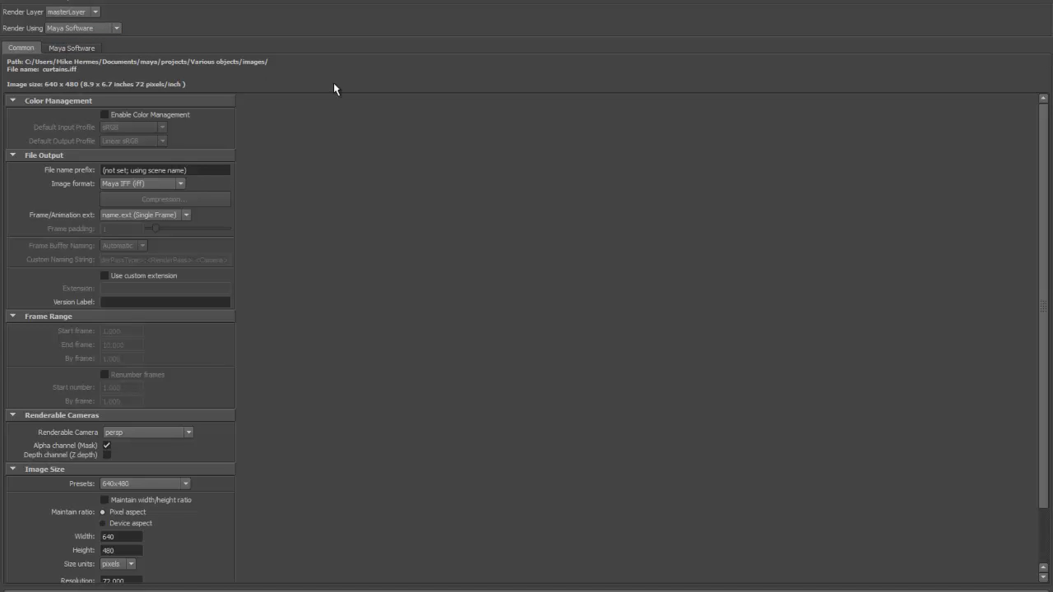
{"action": "left_click", "coordinate": [185, 484]}
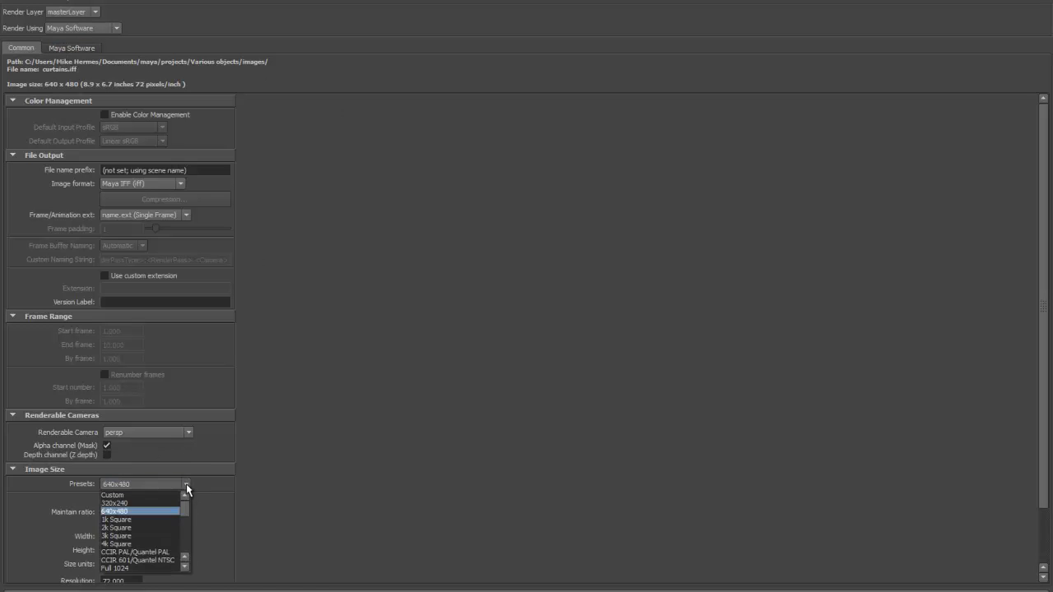
{"action": "scroll", "coordinate": [164, 519], "scroll_direction": "up", "scroll_amount": 3}
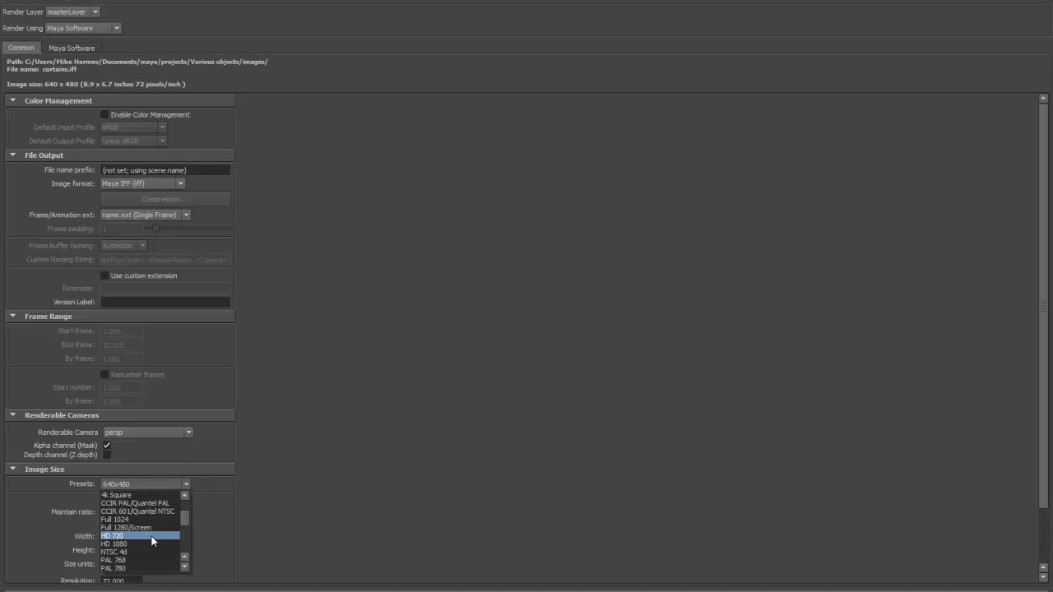
{"action": "left_click", "coordinate": [149, 536]}
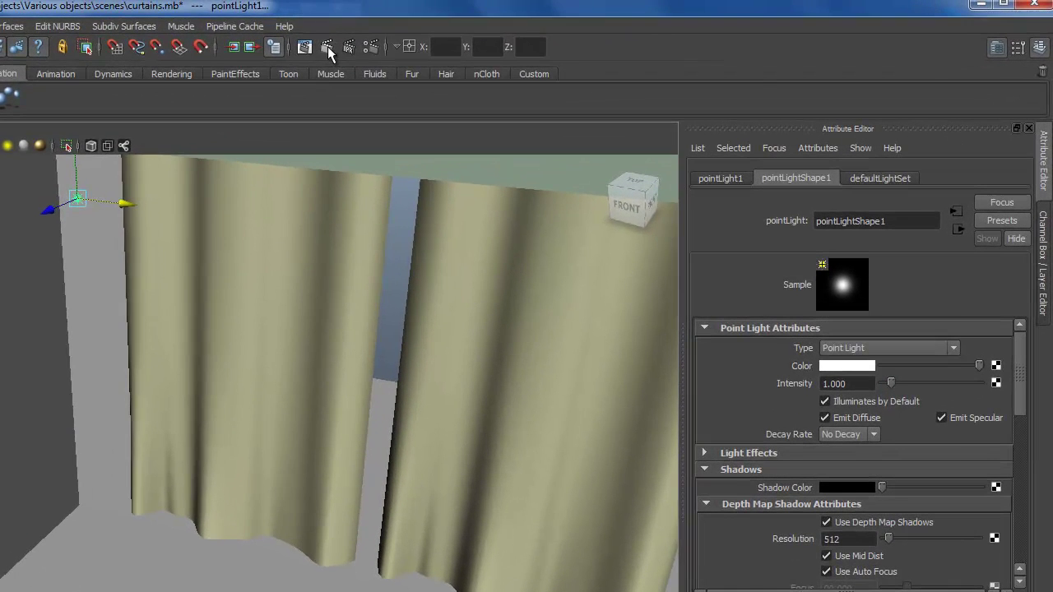
Render the current perspective view of both curtains as a lighting test
{"action": "left_click", "coordinate": [327, 46]}
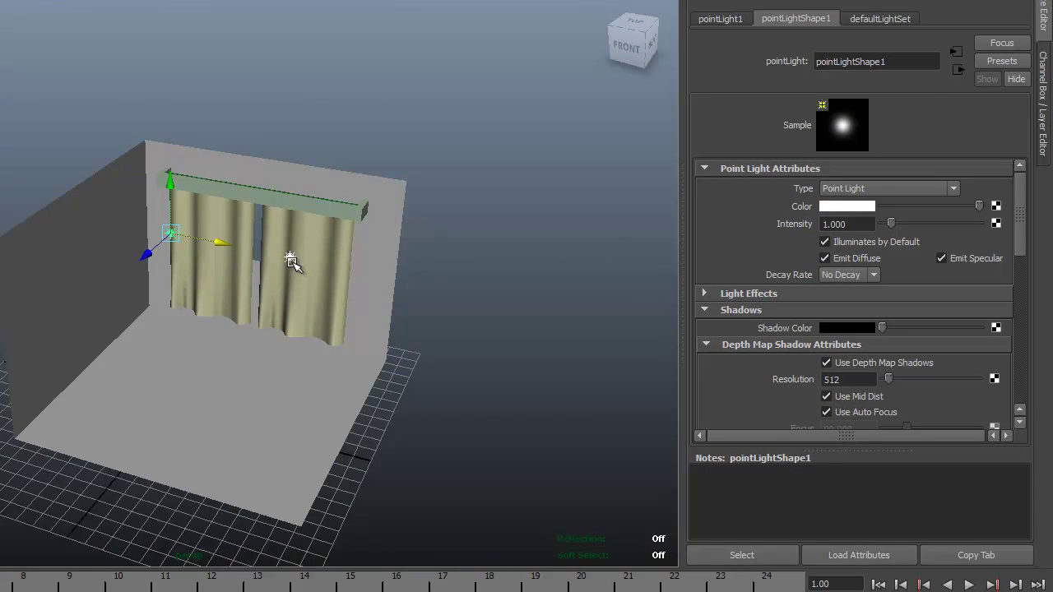
Delete the first point light, located beside the curtain nearest the side wall
{"action": "left_click", "coordinate": [298, 267]}
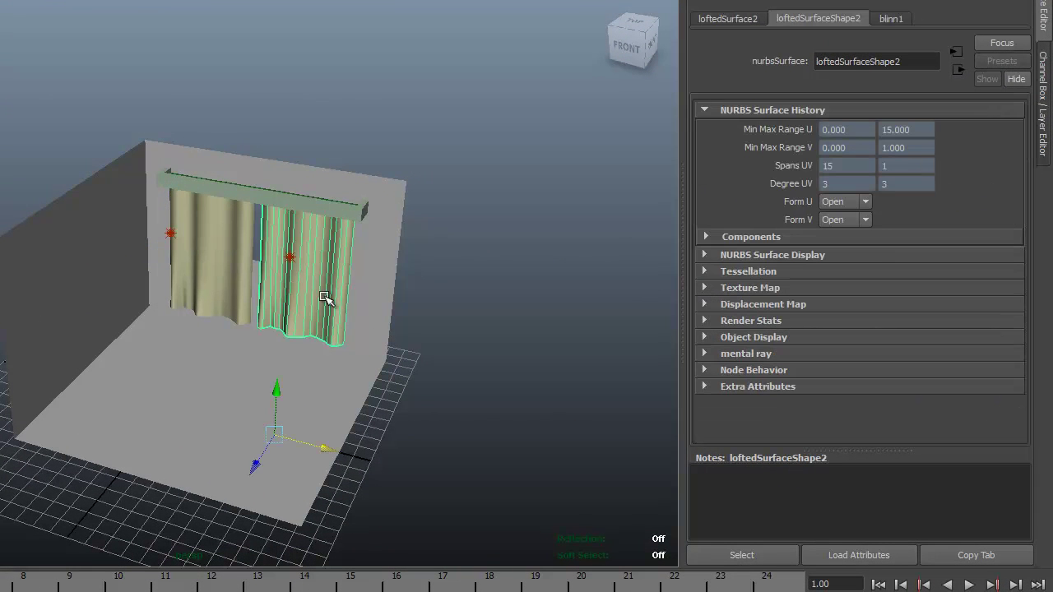
{"action": "left_click", "coordinate": [172, 237]}
{"action": "left_click", "coordinate": [249, 332]}
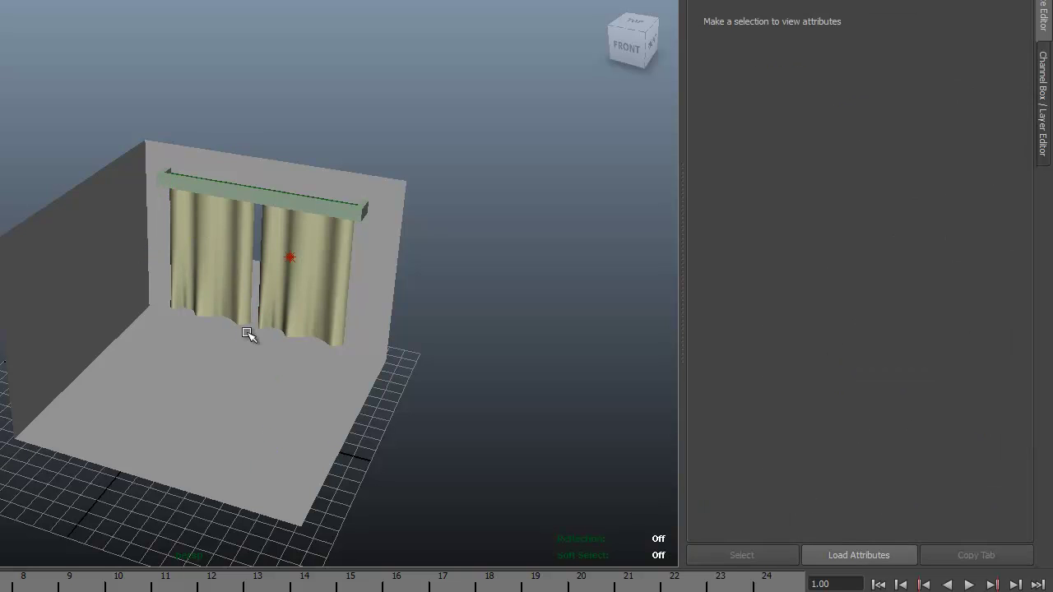
Move the remaining point light away from the curtains along Z and raise it along Y well above the curtain tops
{"action": "left_click", "coordinate": [290, 257]}
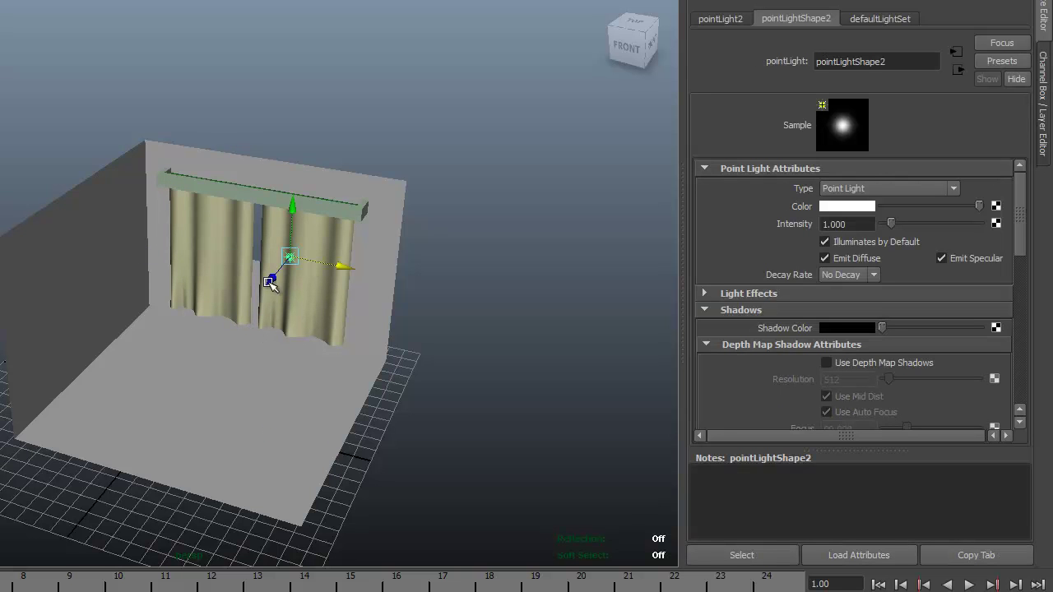
{"action": "left_click_drag", "start_coordinate": [272, 282], "coordinate": [199, 393]}
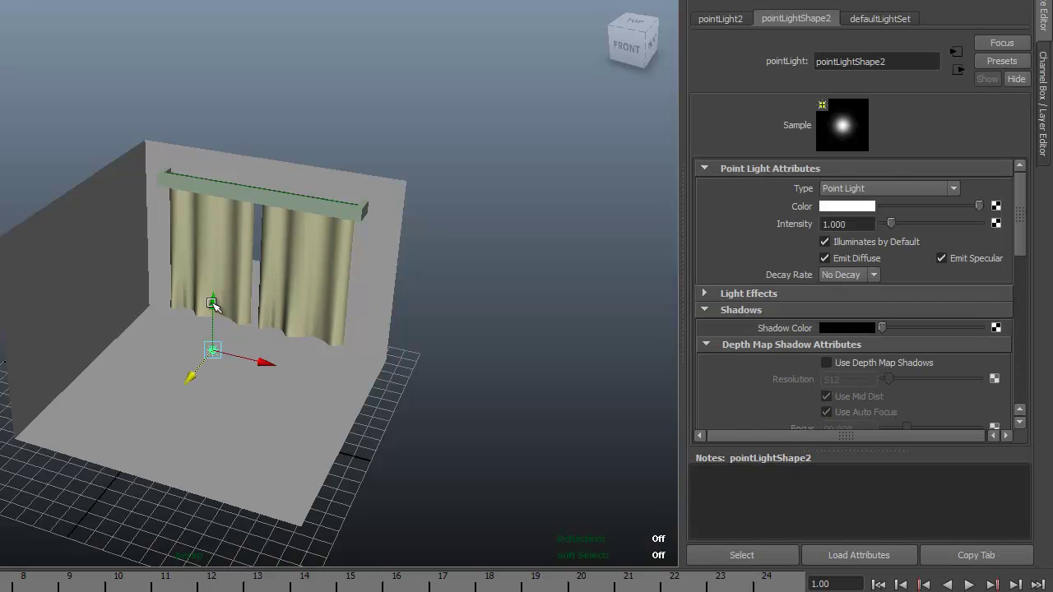
{"action": "left_click_drag", "start_coordinate": [212, 303], "coordinate": [198, 62]}
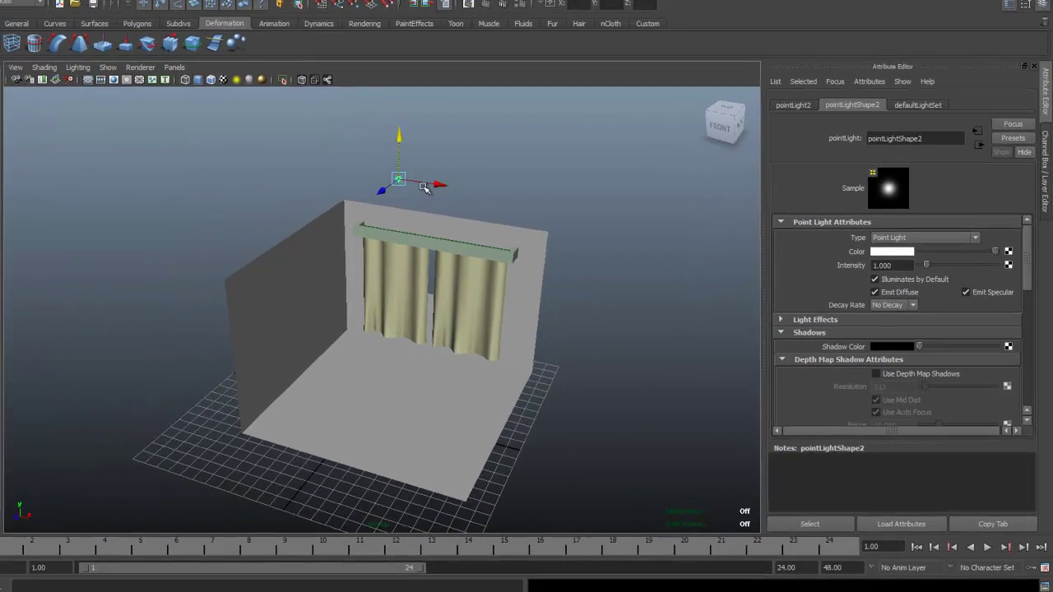
Render a close perspective view of both curtains and the pelmet lit by the repositioned point light
{"action": "scroll", "coordinate": [438, 199], "scroll_direction": "up", "scroll_amount": 10}
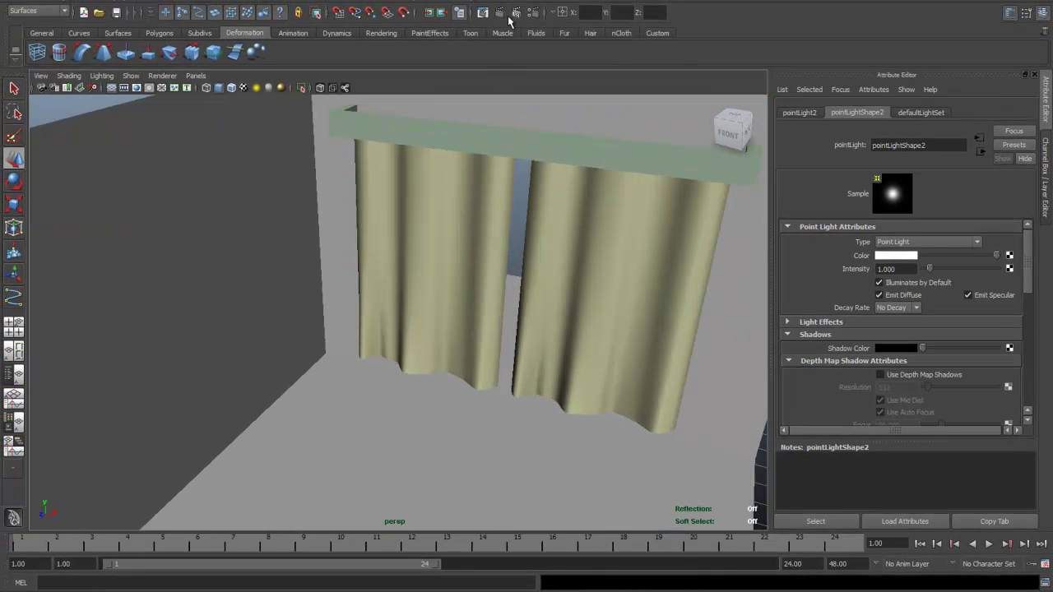
{"action": "left_click", "coordinate": [501, 14]}
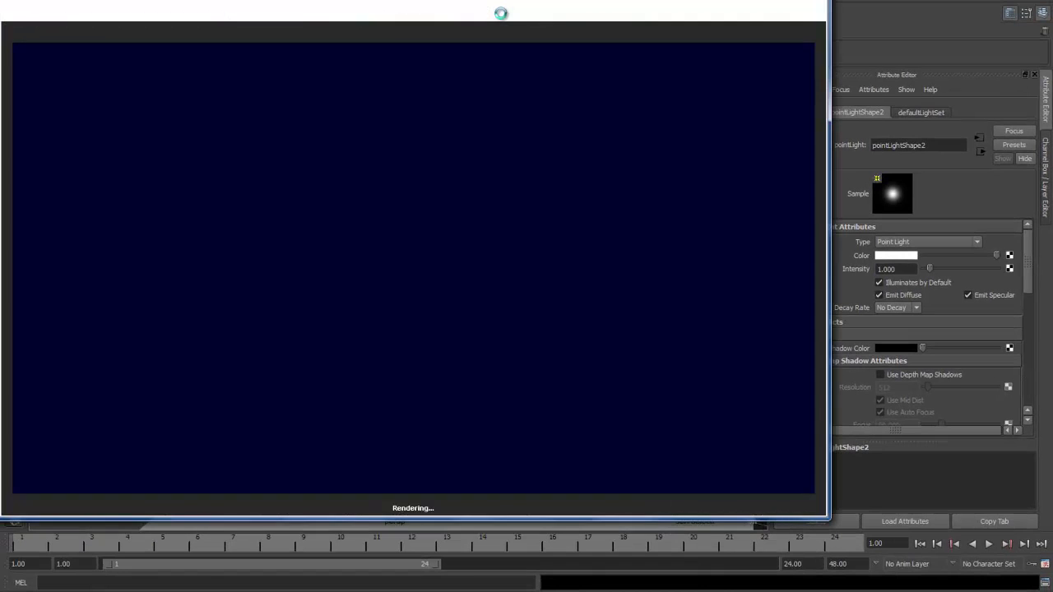